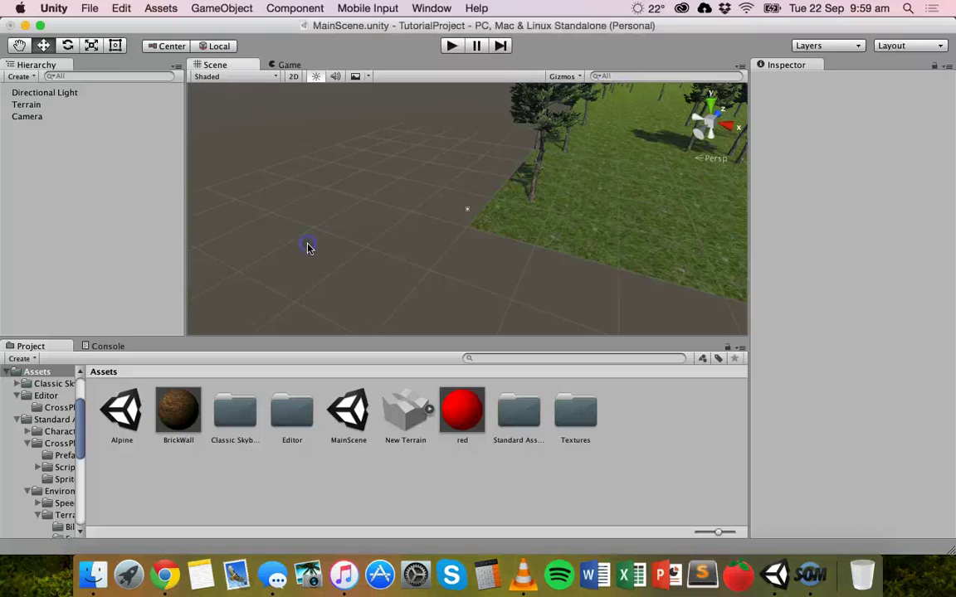
Examine the forested terrain and its mountains from low and elevated viewpoints
click(414, 248)
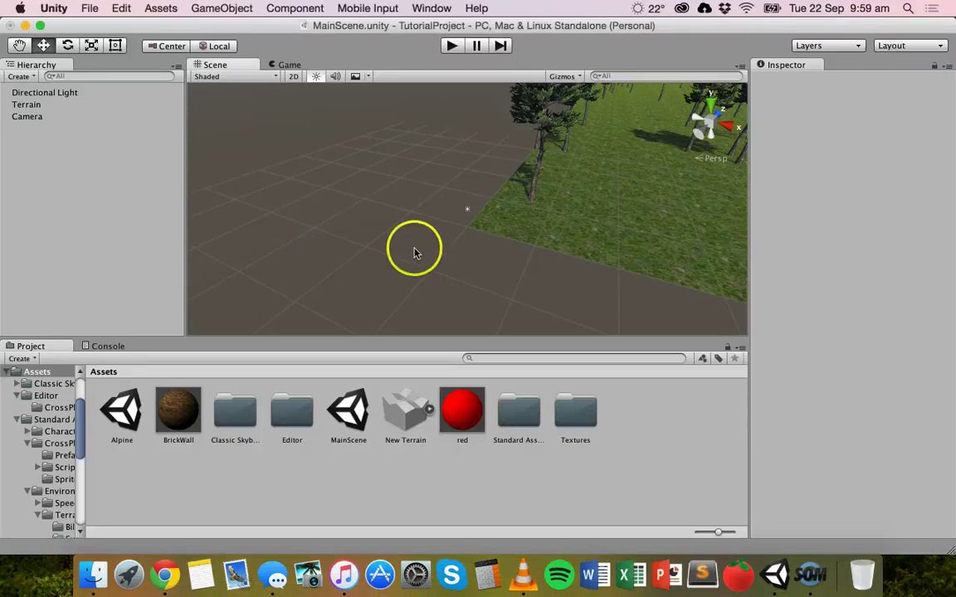
scroll(414, 248, down, 8)
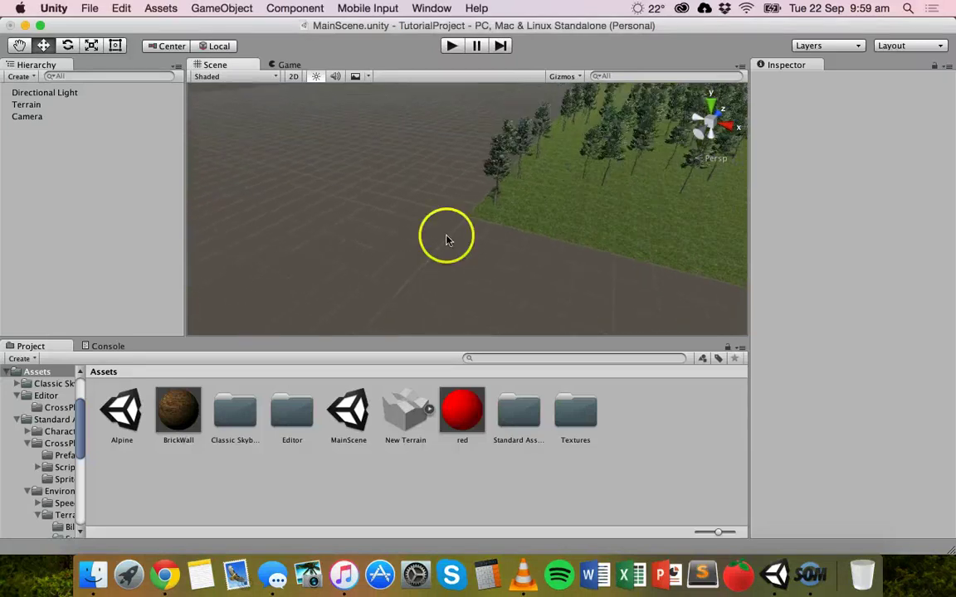
alt+drag(445, 239, 746, 179)
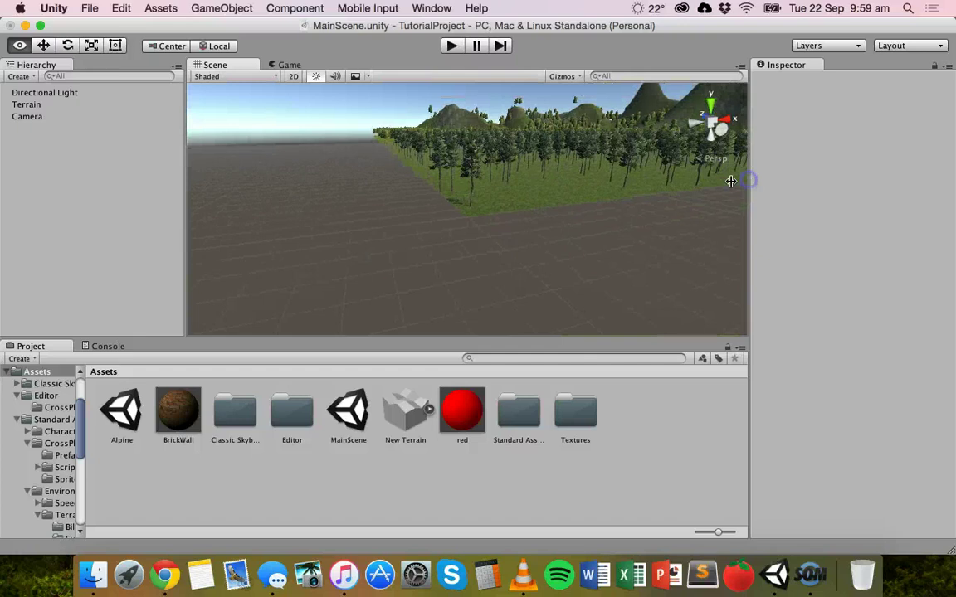
alt+drag(638, 152, 542, 242)
click(555, 156)
alt+drag(555, 155, 615, 289)
click(617, 154)
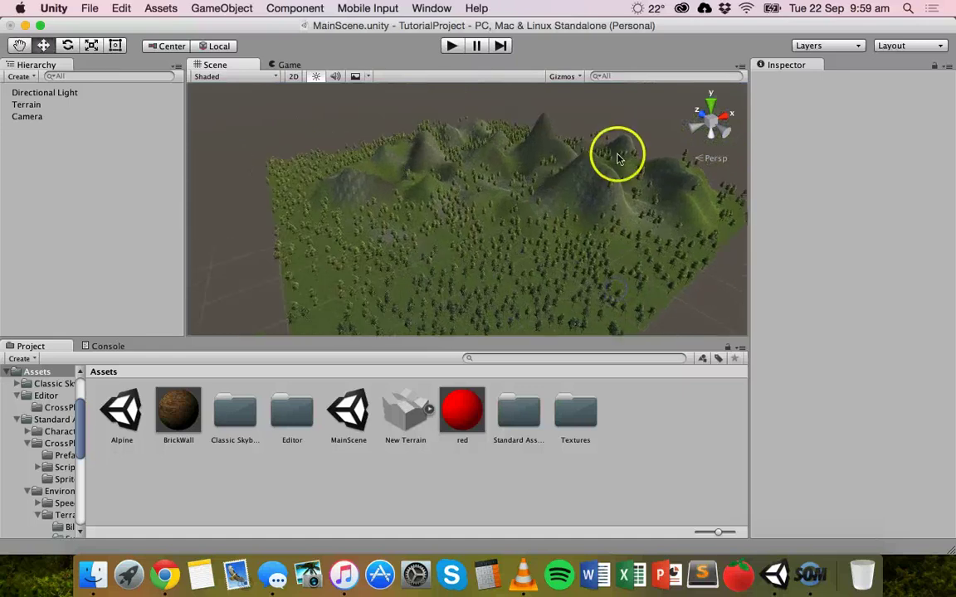
click(439, 233)
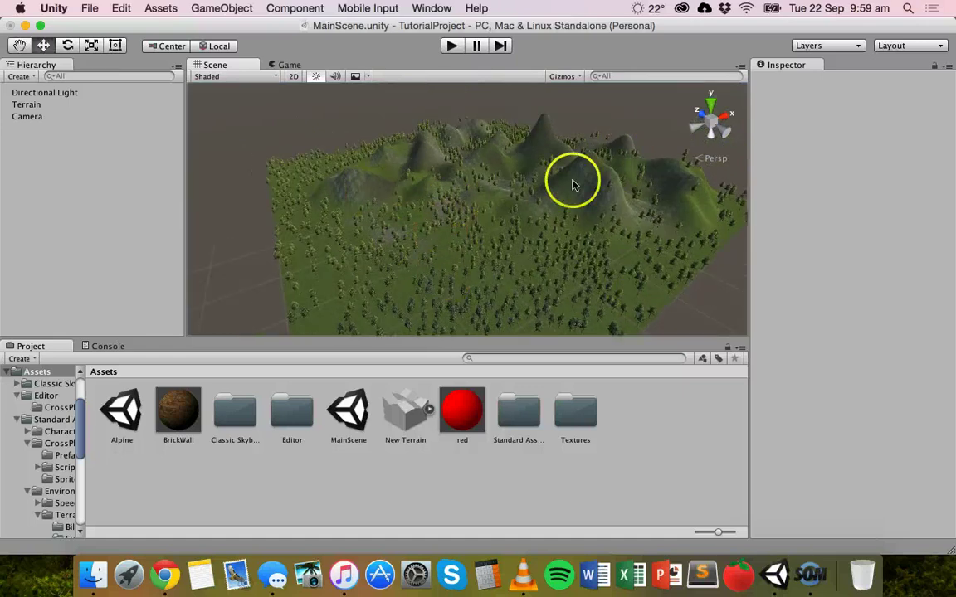
scroll(467, 246, up, 5)
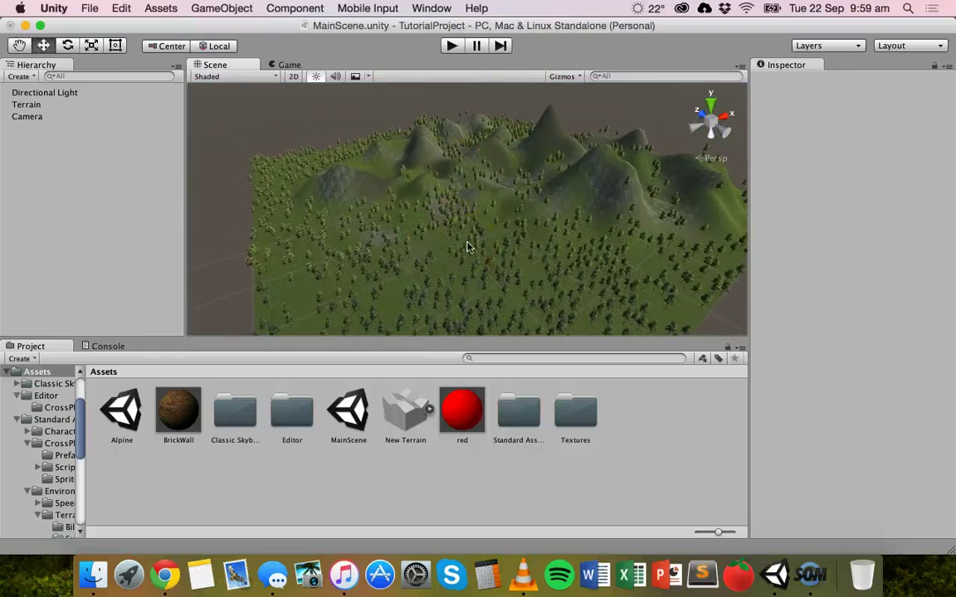
scroll(467, 246, up, 2)
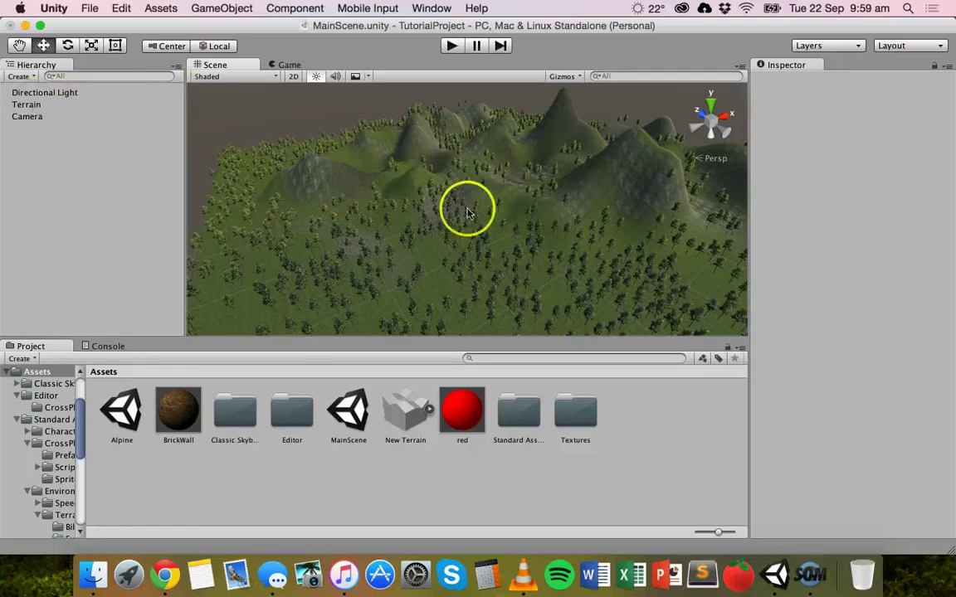
Select the Directional Light and frame it in the scene at the terrain's corner
click(22, 93)
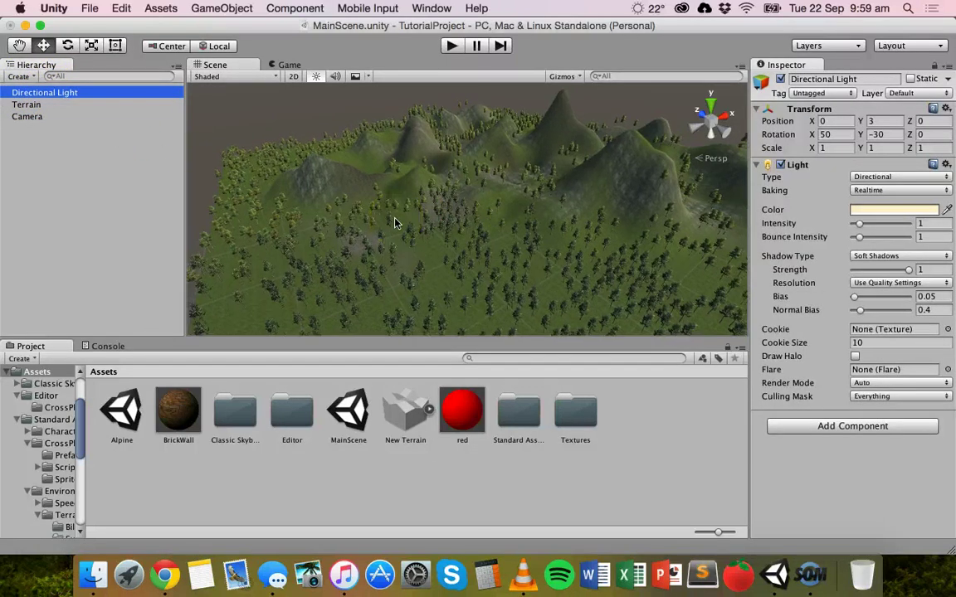
double_click(46, 93)
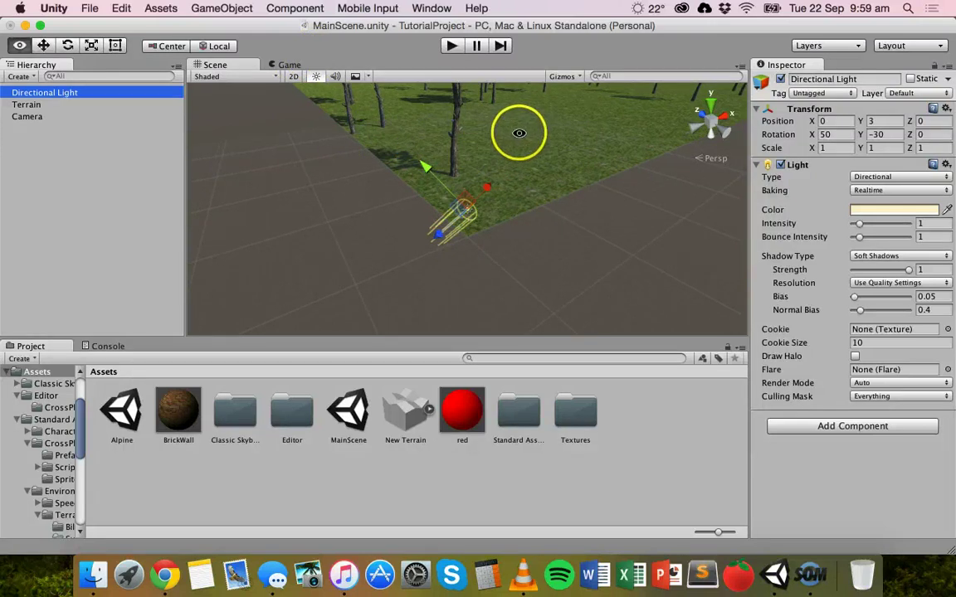
alt+drag(480, 140, 514, 57)
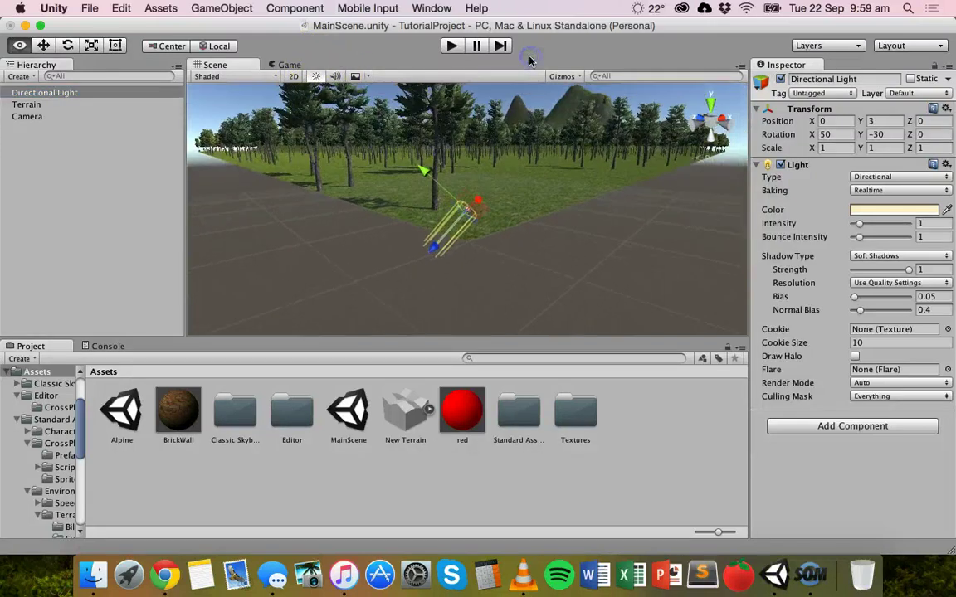
Switch the scene view lighting off and back on to compare the terrain with and without it
click(319, 78)
click(314, 77)
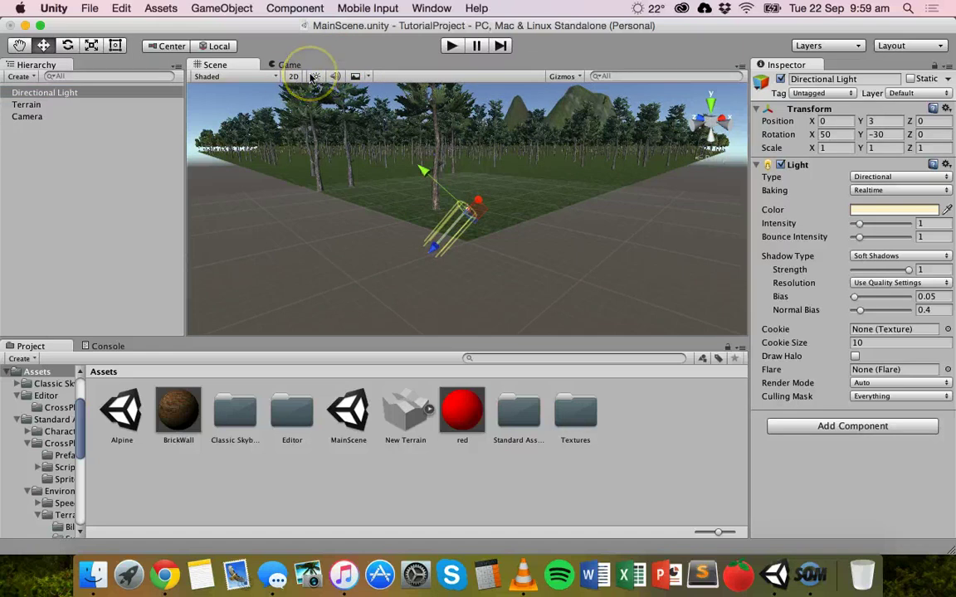
click(328, 77)
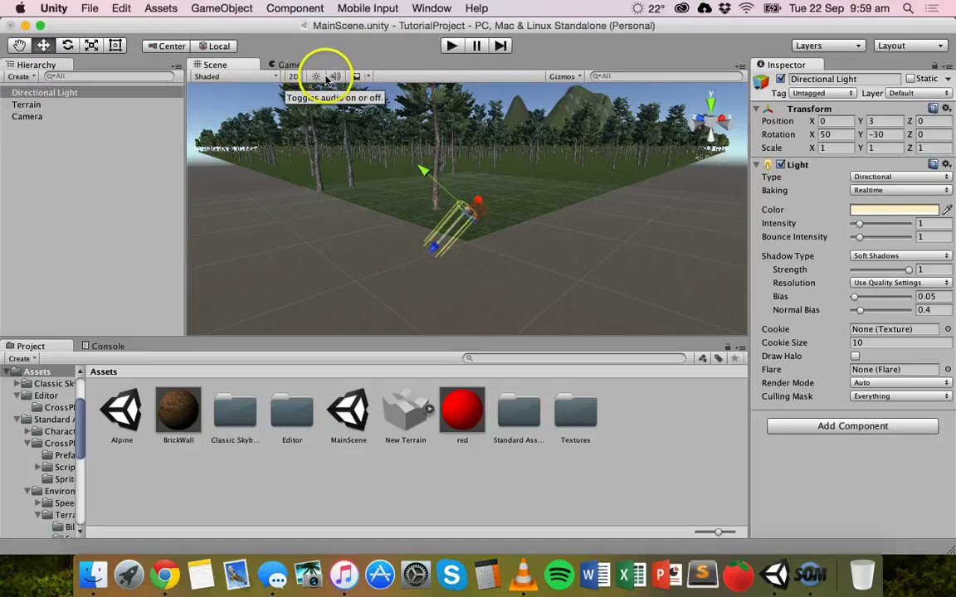
click(316, 76)
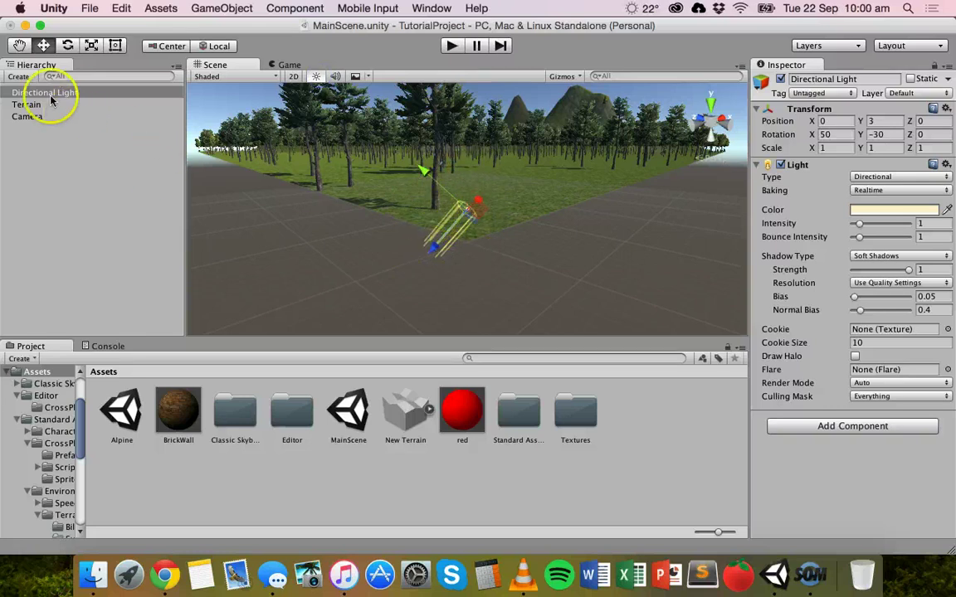
Move the Directional Light up and over the terrain, to about X 360, Y 129, Z 85
scroll(528, 229, down, 3)
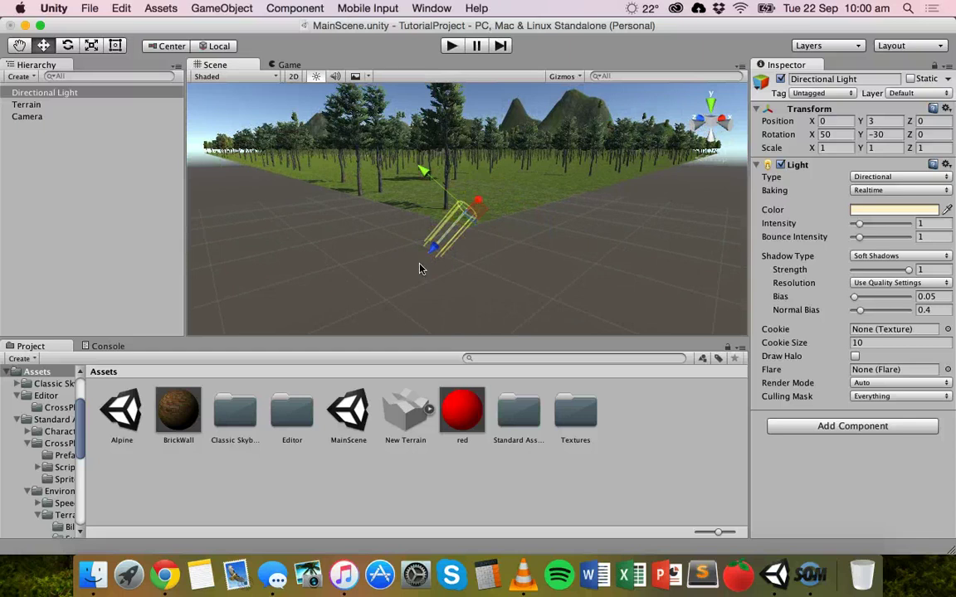
click(439, 250)
drag(435, 249, 340, 204)
alt+drag(673, 160, 505, 237)
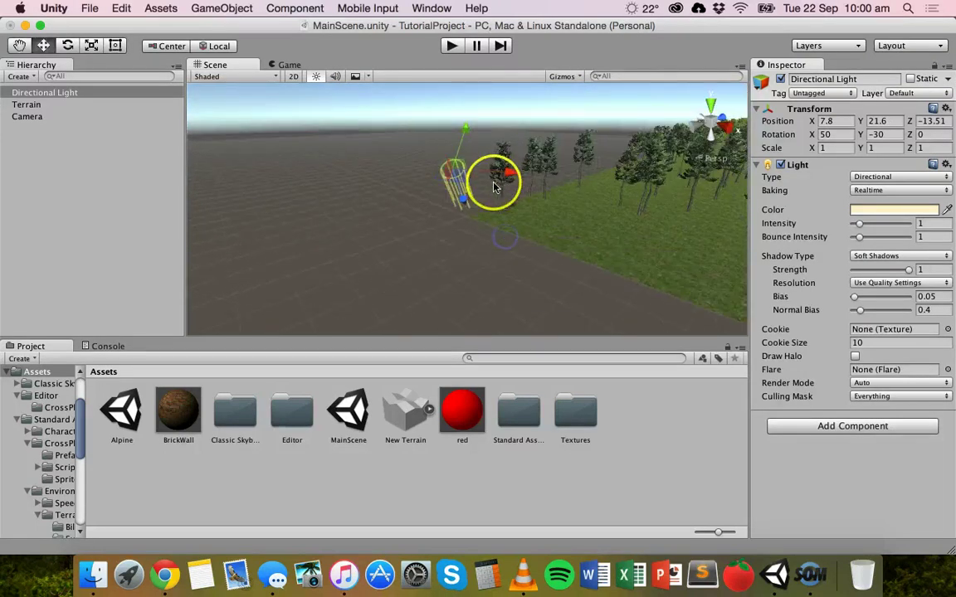
drag(466, 199, 450, 74)
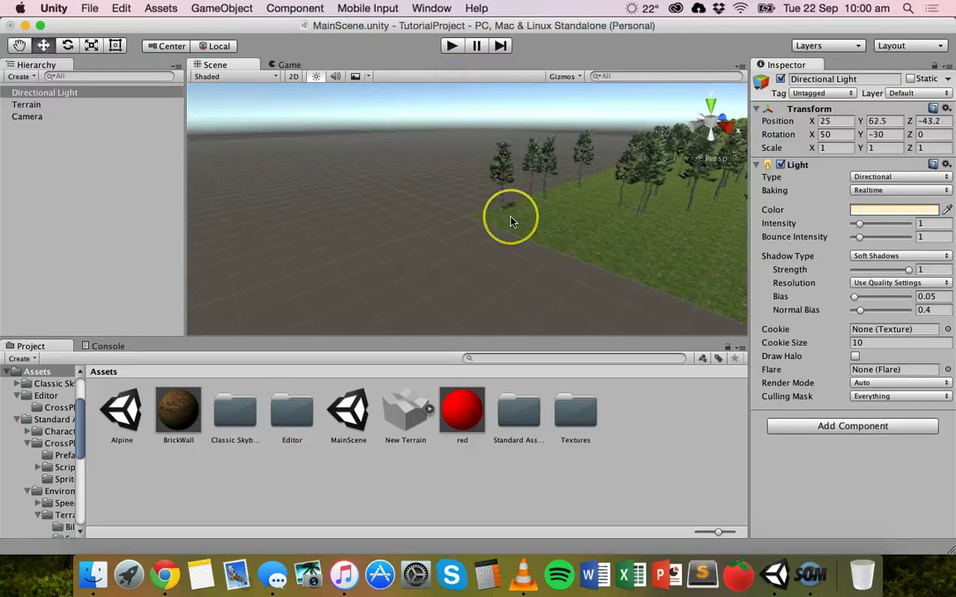
scroll(511, 219, down, 10)
drag(469, 217, 456, 187)
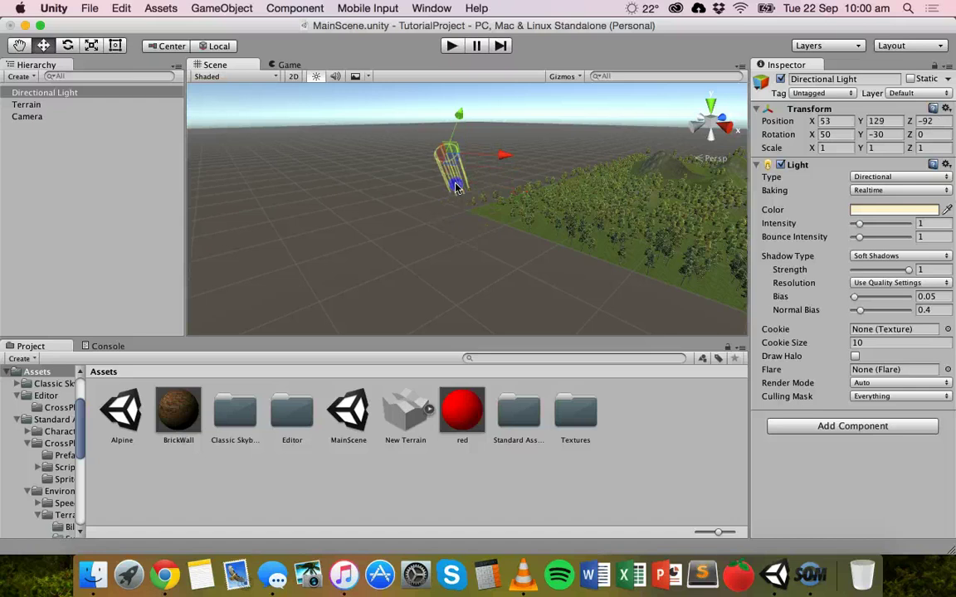
drag(500, 157, 731, 201)
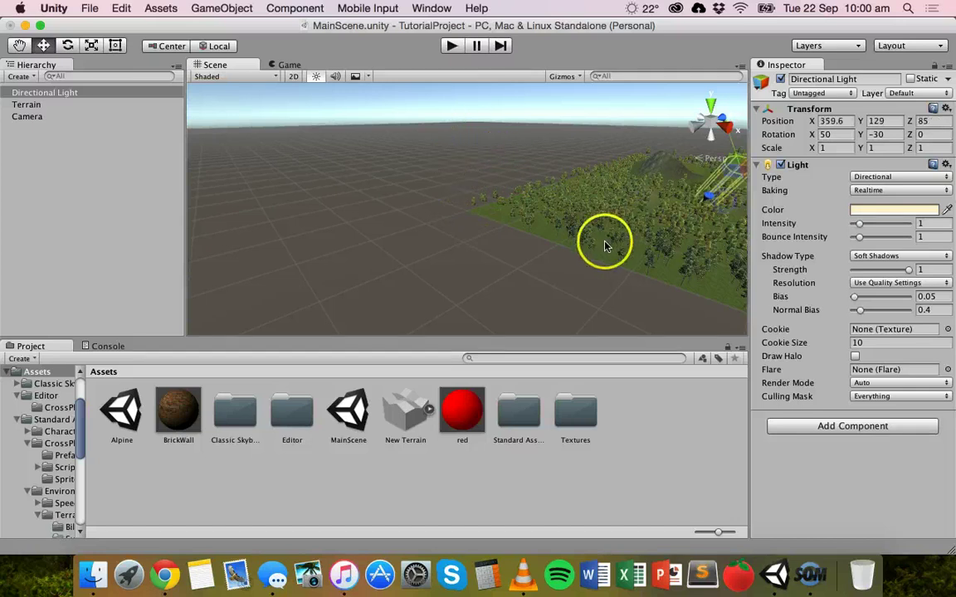
Rotate the Directional Light above the terrain to about X 53, Y -5.6, Z 7.4 degrees
alt+drag(615, 246, 791, 282)
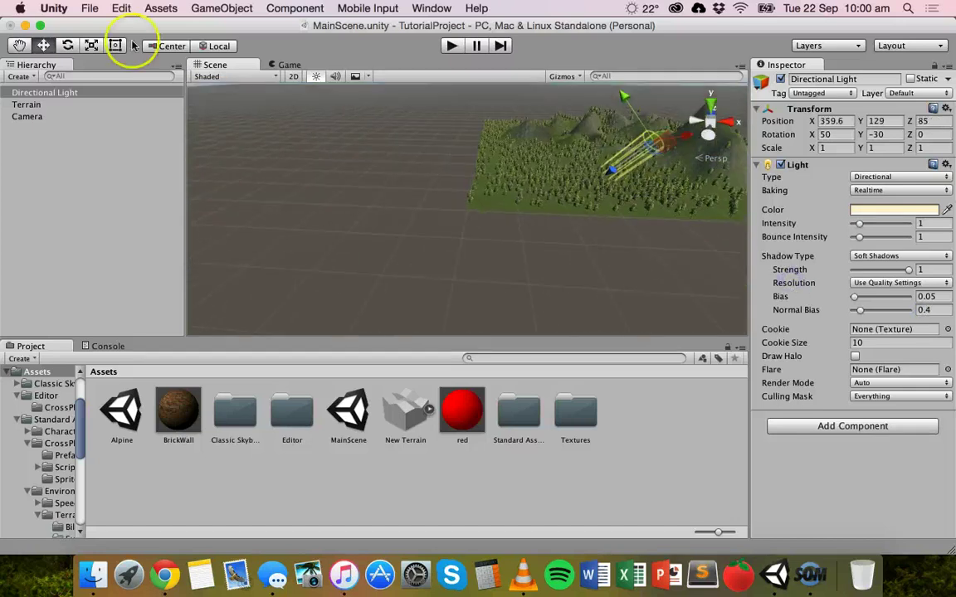
click(67, 45)
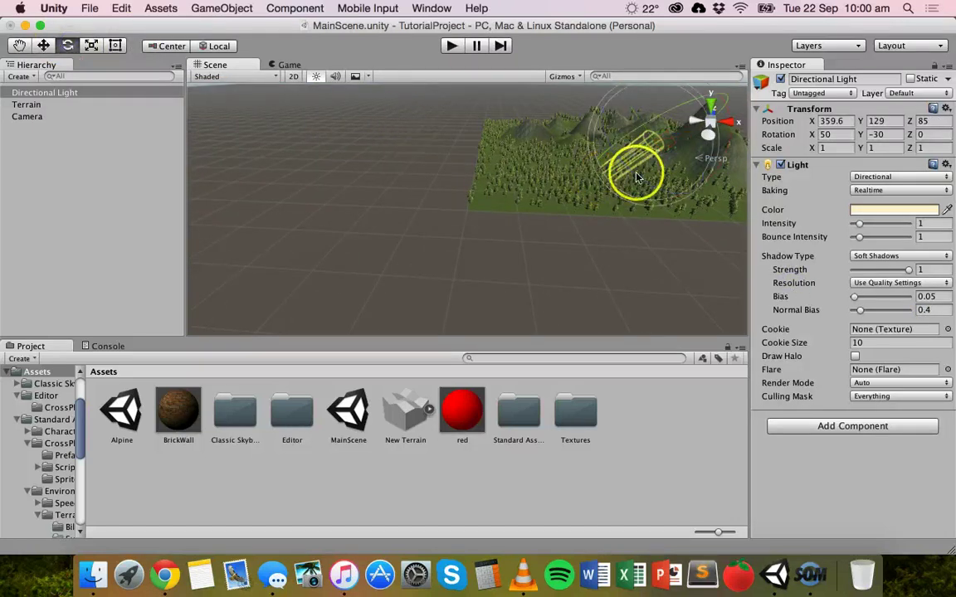
drag(637, 176, 542, 271)
middle_drag(627, 241, 438, 295)
middle_drag(701, 245, 476, 276)
mouse_move(437, 272)
mouse_down()
mouse_move(361, 226)
mouse_move(398, 279)
mouse_move(479, 325)
mouse_move(396, 258)
mouse_move(341, 197)
mouse_move(562, 232)
mouse_move(593, 228)
mouse_move(474, 194)
mouse_move(350, 209)
mouse_move(442, 194)
mouse_move(444, 206)
mouse_move(474, 207)
mouse_move(428, 215)
mouse_move(497, 145)
mouse_move(384, 209)
mouse_move(493, 209)
mouse_move(429, 193)
mouse_move(475, 184)
mouse_move(518, 207)
mouse_move(450, 197)
mouse_move(371, 167)
mouse_up()
click(93, 53)
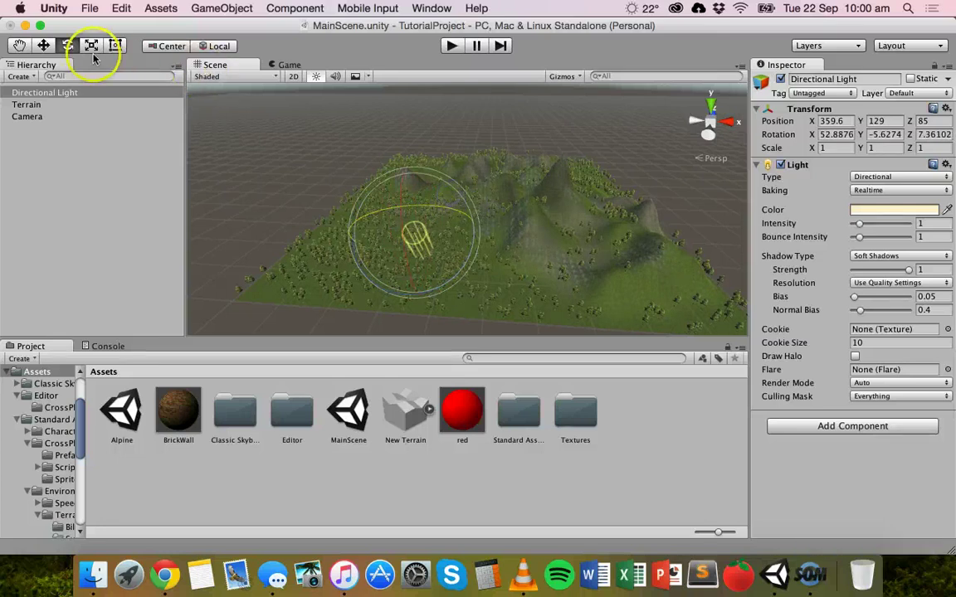
Move the Directional Light higher and towards the terrain's middle, to about X 515, Y 203, Z 280
click(42, 46)
drag(440, 232, 508, 226)
drag(503, 175, 501, 87)
drag(495, 186, 492, 199)
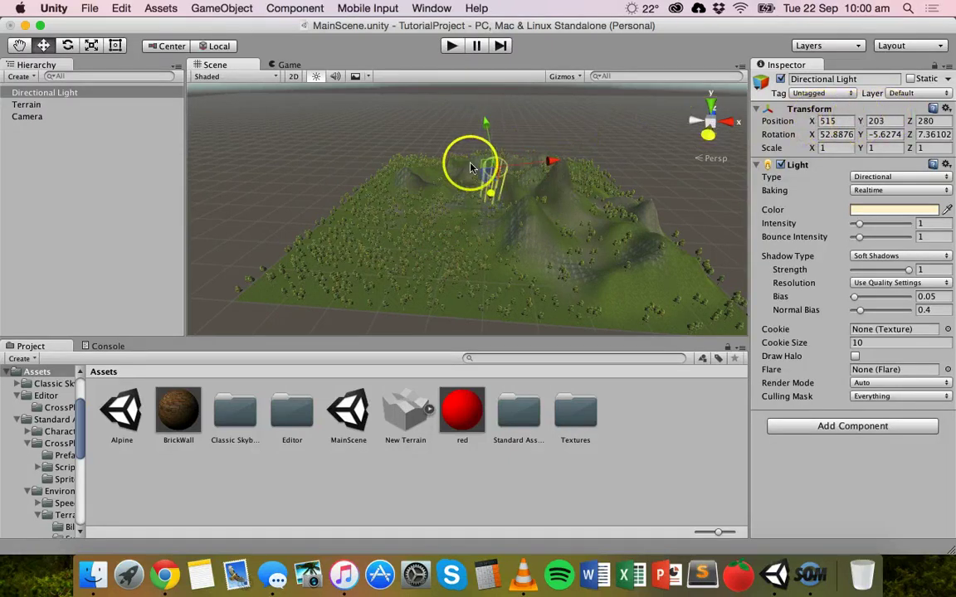
click(846, 122)
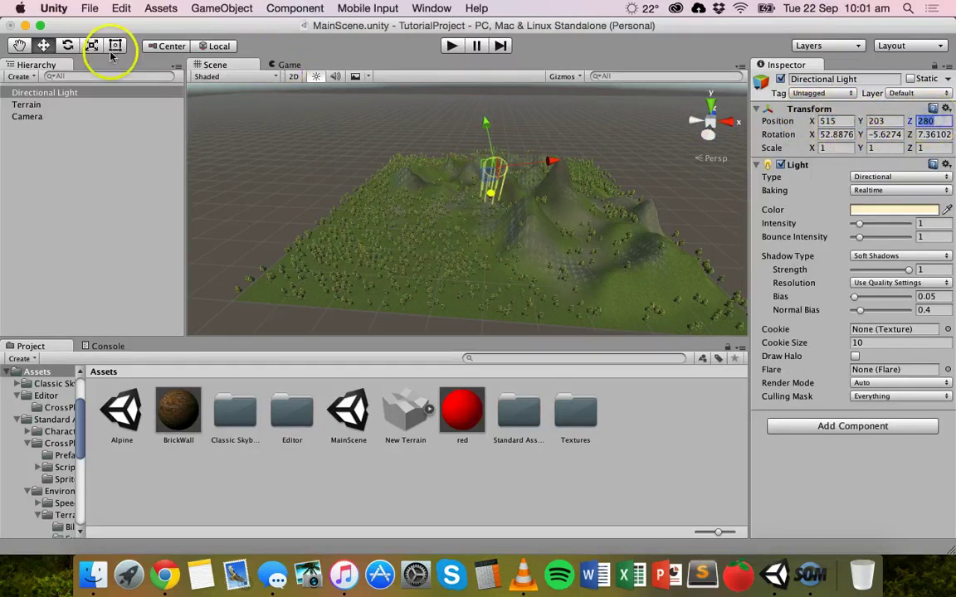
Tilt the Directional Light to a rotation of about X 42.7, Y -7.4, Z 6
click(67, 47)
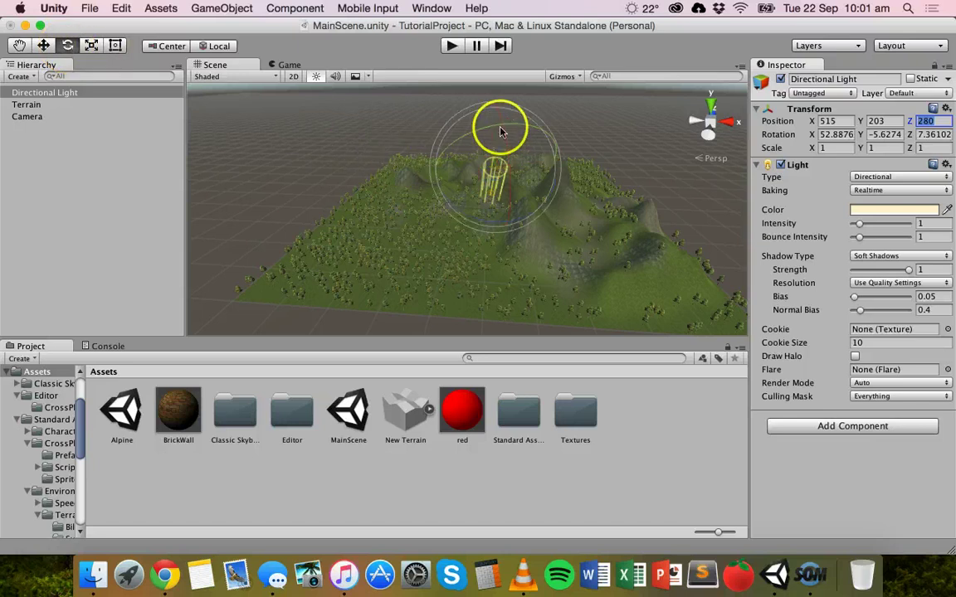
mouse_move(501, 111)
mouse_down()
mouse_move(519, 175)
mouse_move(501, 96)
mouse_move(508, 137)
mouse_up()
click(52, 91)
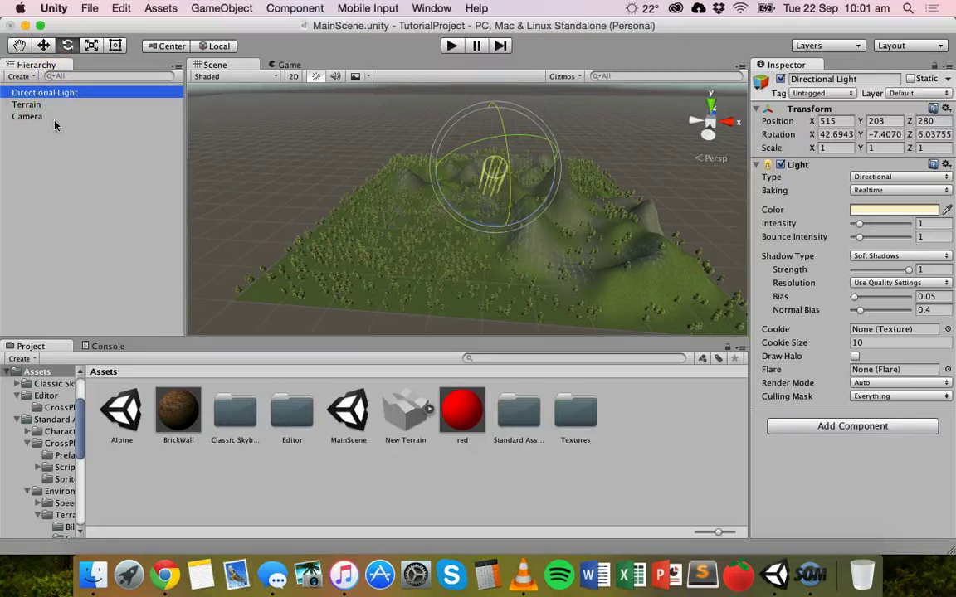
click(206, 5)
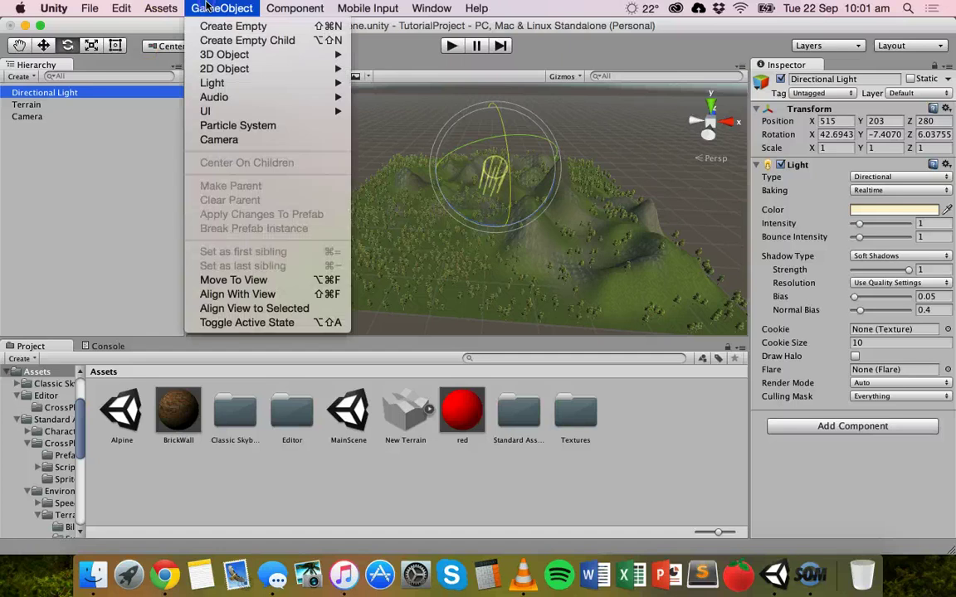
click(237, 84)
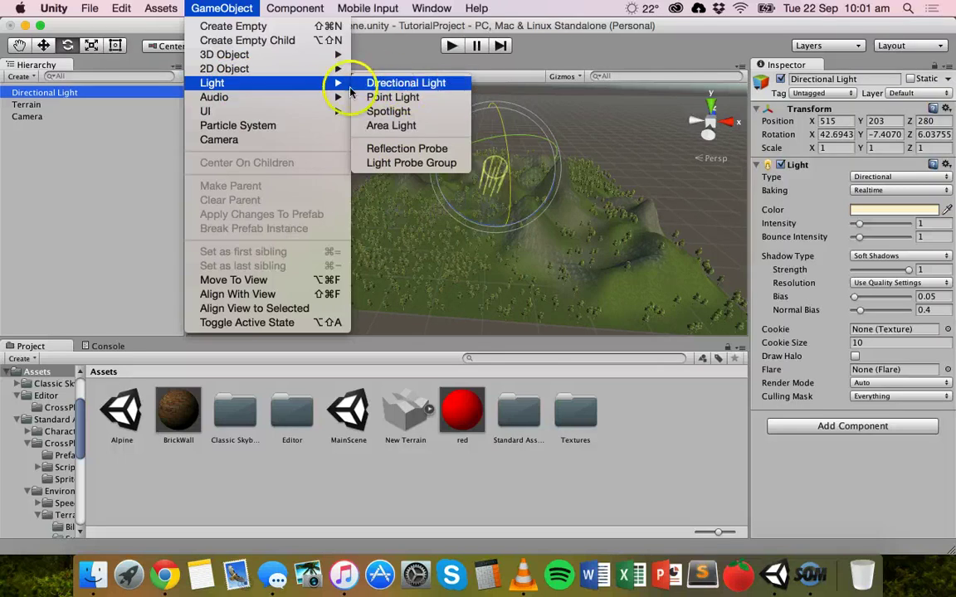
click(93, 120)
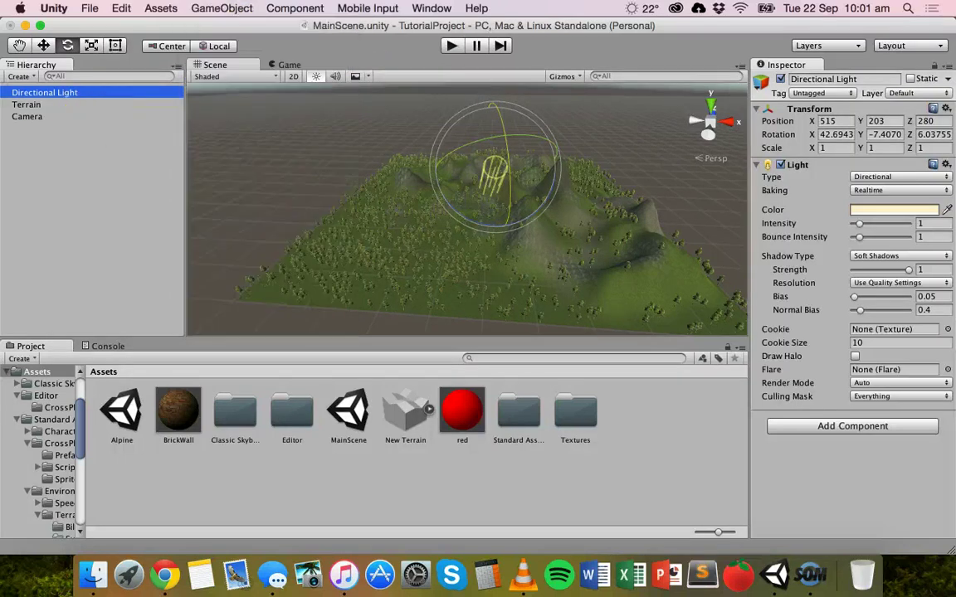
Set the Directional Light's intensity to 1.2
click(120, 93)
click(25, 117)
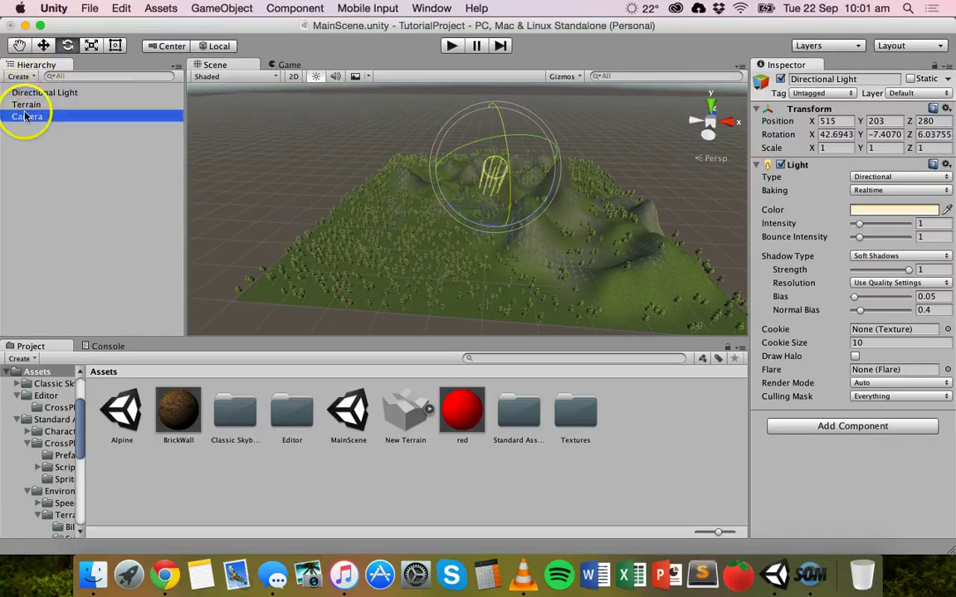
click(25, 93)
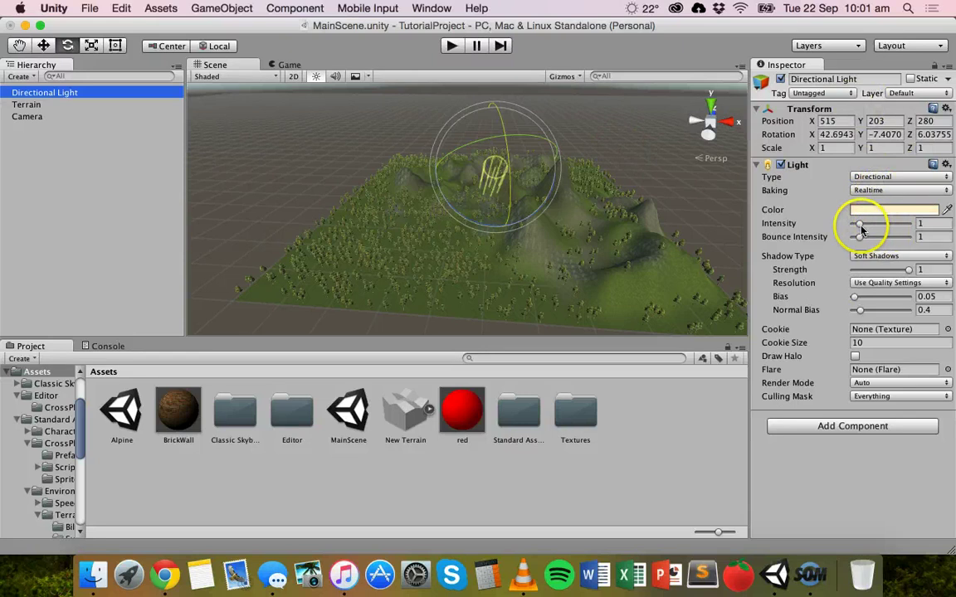
mouse_move(861, 229)
mouse_down()
mouse_move(908, 224)
mouse_move(853, 225)
mouse_move(866, 225)
mouse_move(862, 233)
mouse_up()
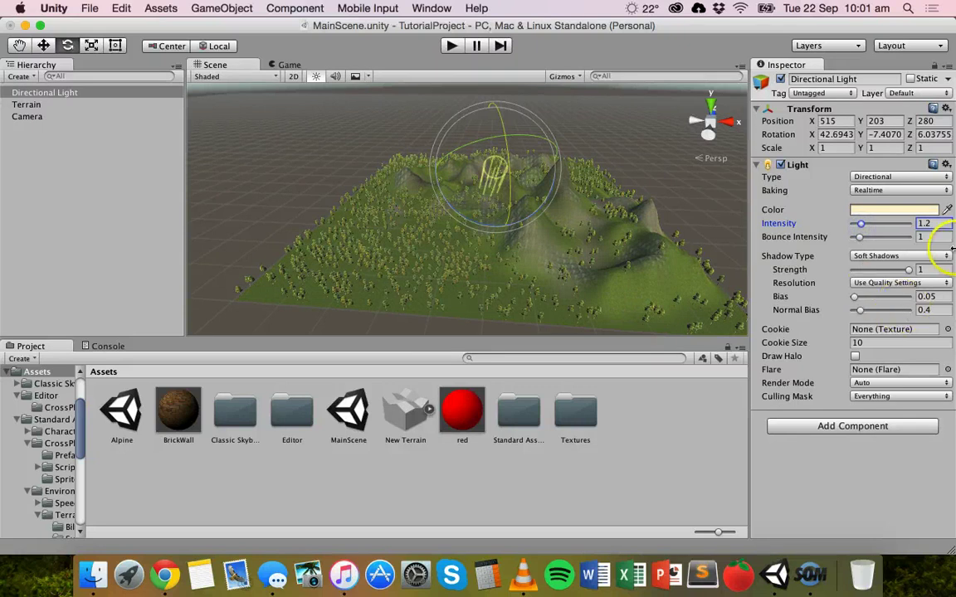
Change the Directional Light's colour to a violet of about R 129, G 47, B 248
click(927, 213)
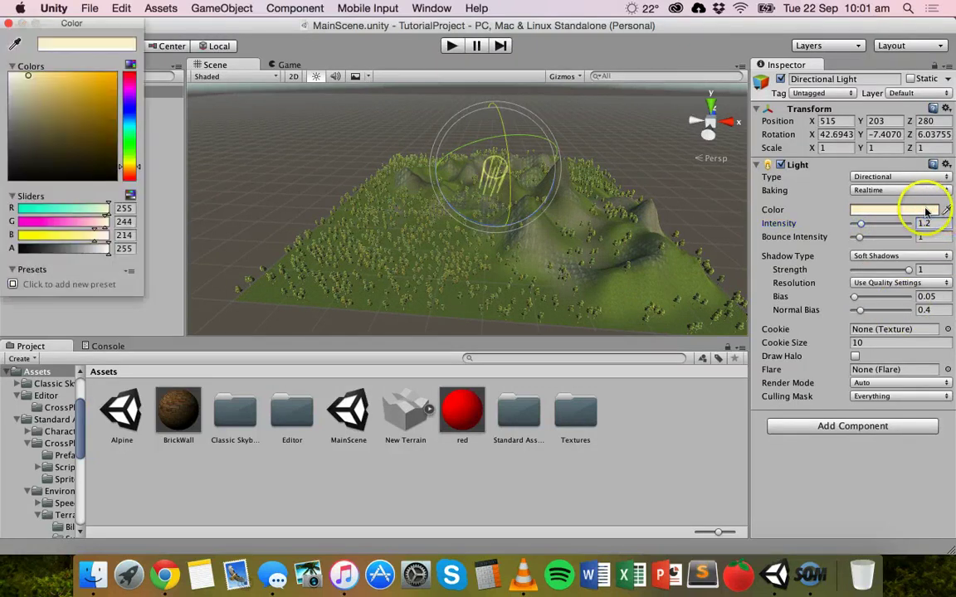
click(102, 103)
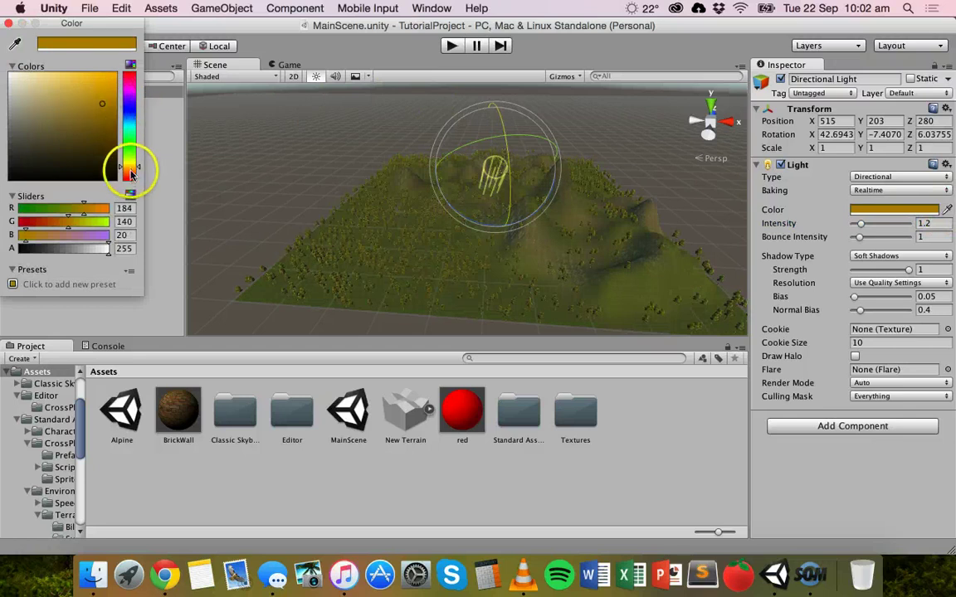
drag(131, 174, 133, 164)
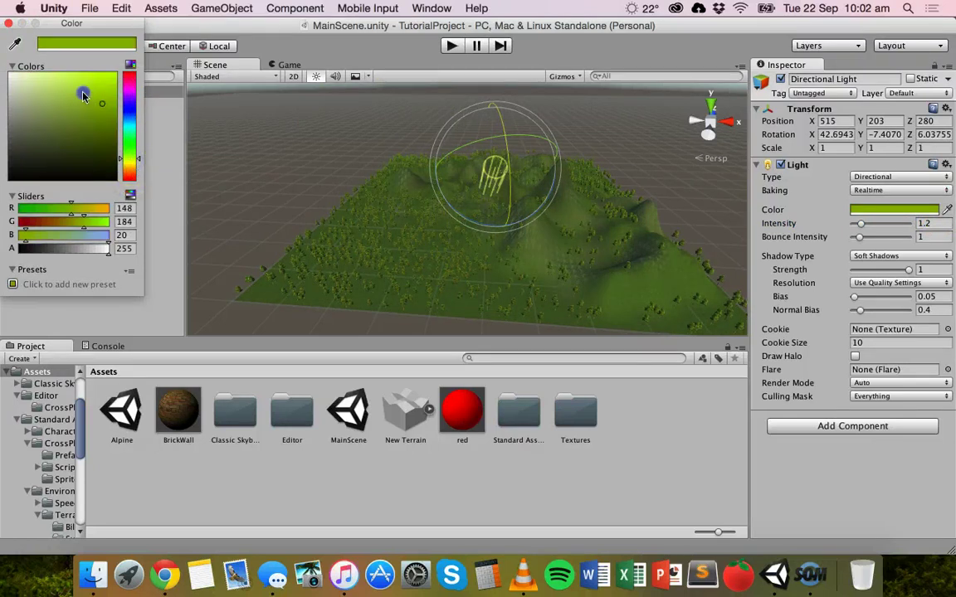
drag(85, 94, 58, 92)
drag(137, 169, 131, 164)
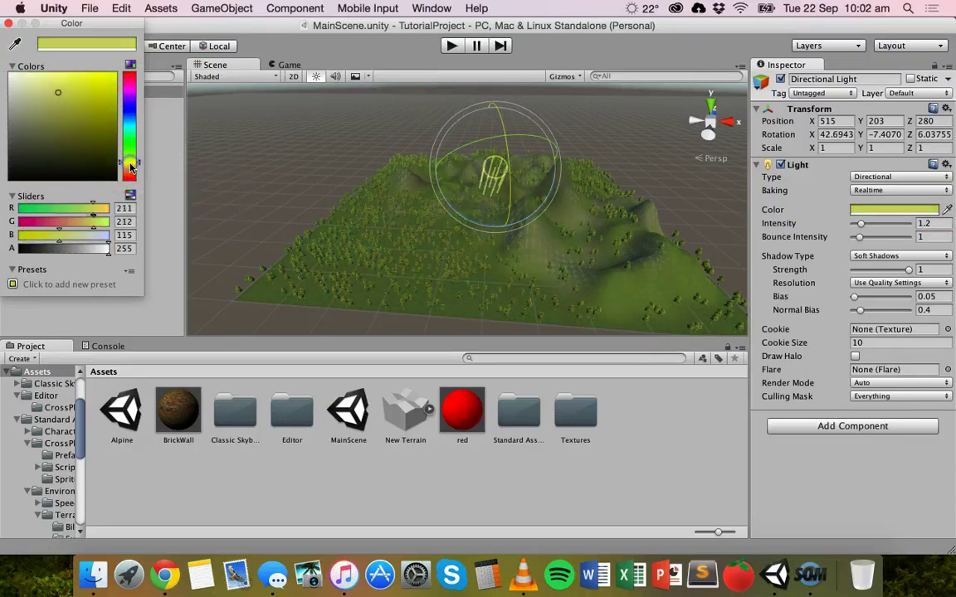
mouse_move(78, 101)
mouse_down()
mouse_move(94, 78)
mouse_move(129, 80)
mouse_move(132, 111)
mouse_move(131, 101)
mouse_up()
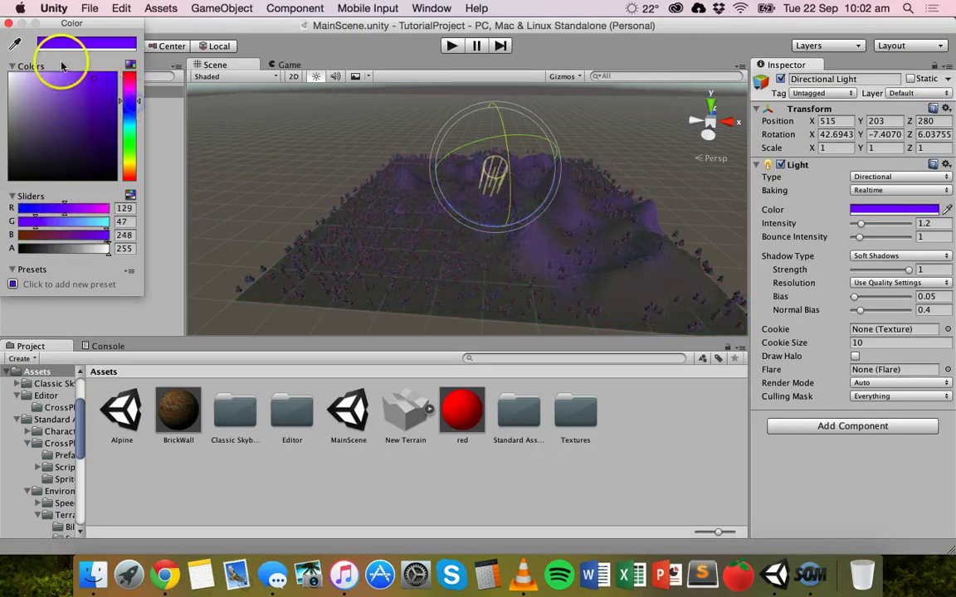
click(10, 28)
click(102, 141)
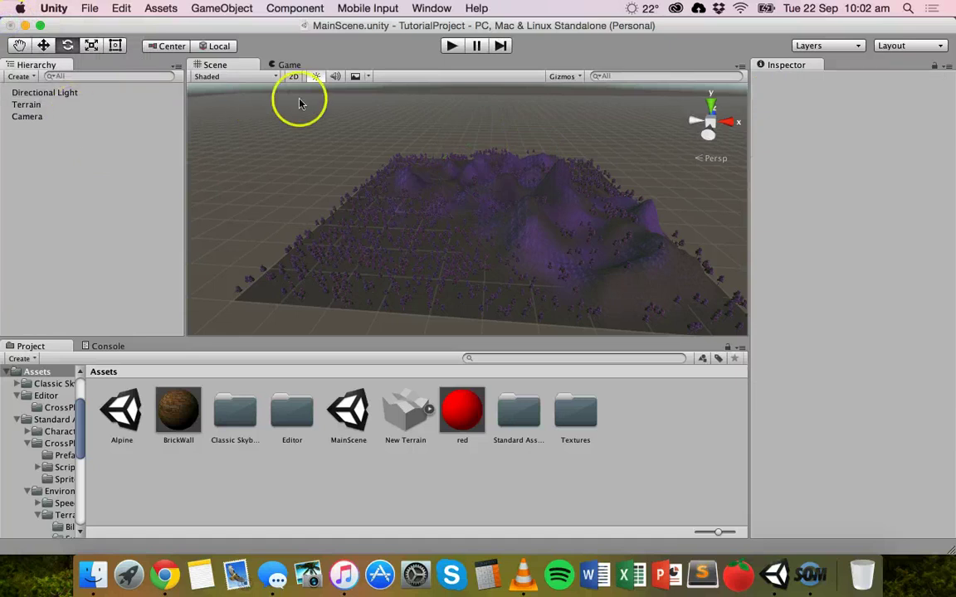
Delete the Directional Light from the scene and add a Point Light in its place
click(58, 93)
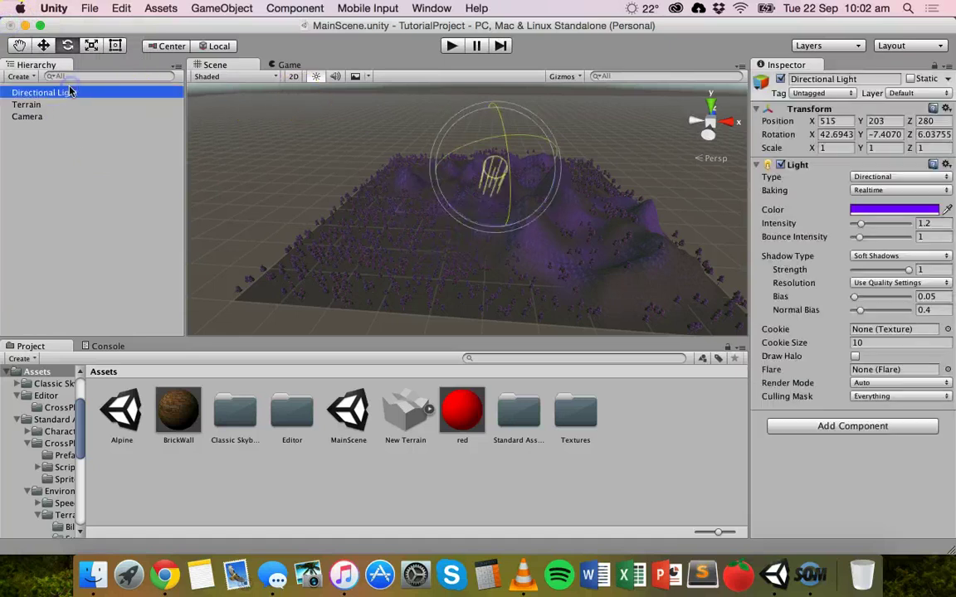
key(super+BackSpace)
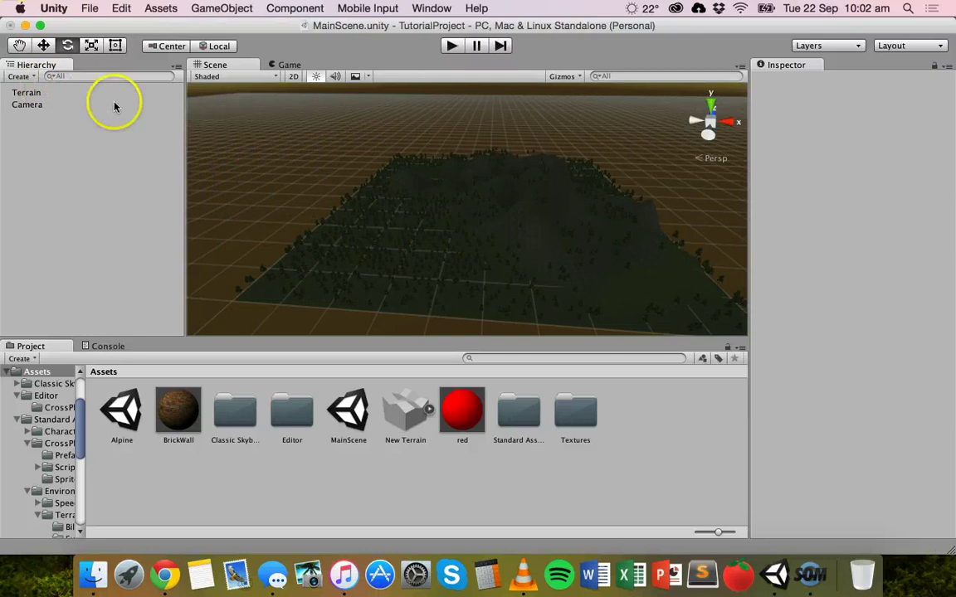
click(222, 7)
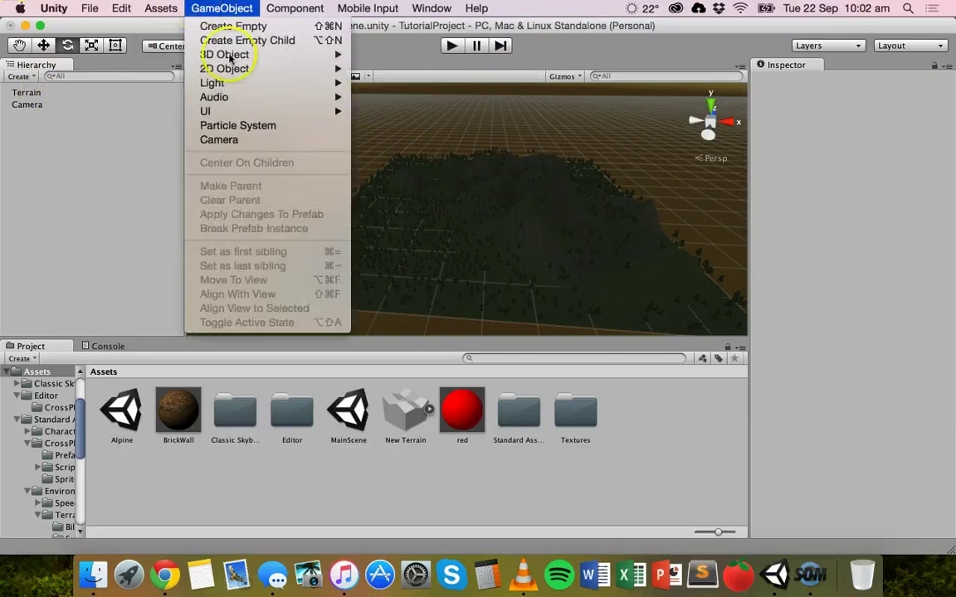
mouse_move(241, 82)
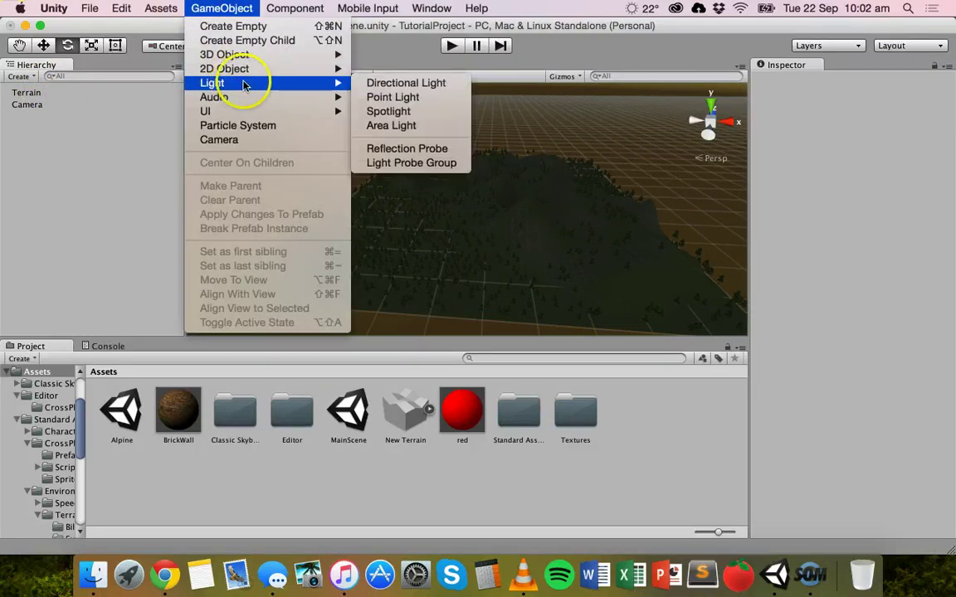
click(402, 98)
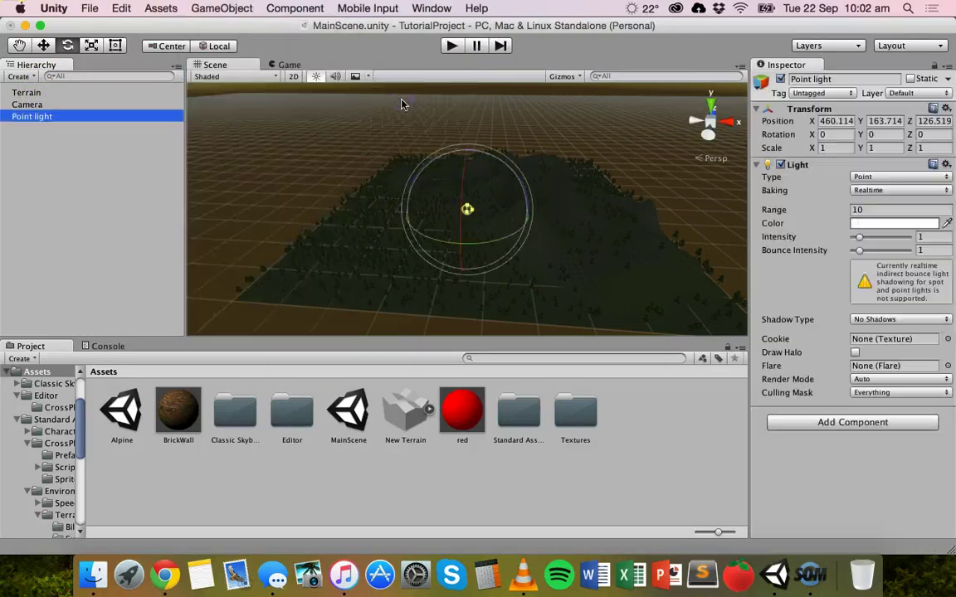
Frame the Point light above the terrain and try range values of 500 and 1000
double_click(39, 117)
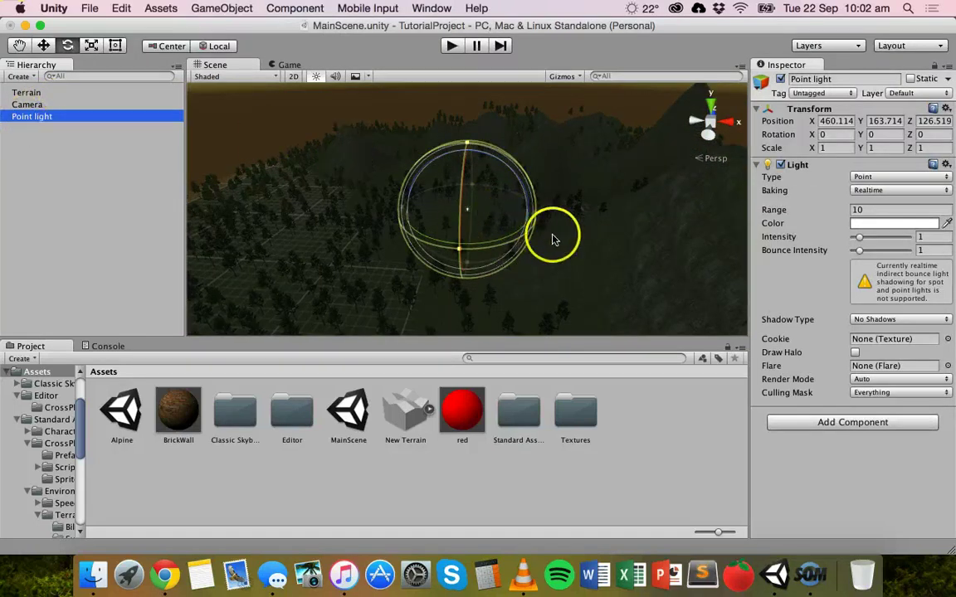
alt+drag(544, 252, 584, 280)
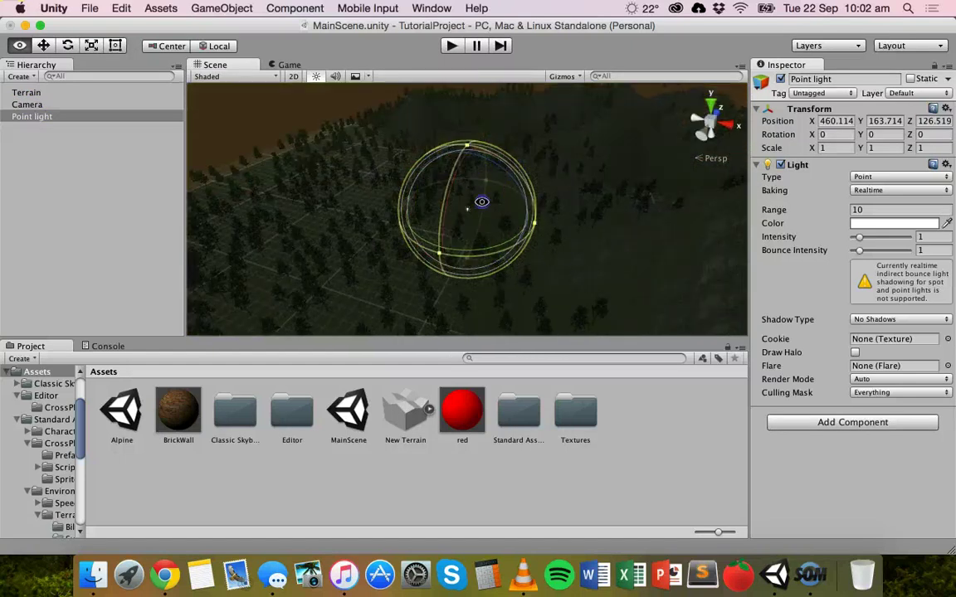
alt+drag(482, 202, 566, 247)
alt+drag(410, 232, 347, 216)
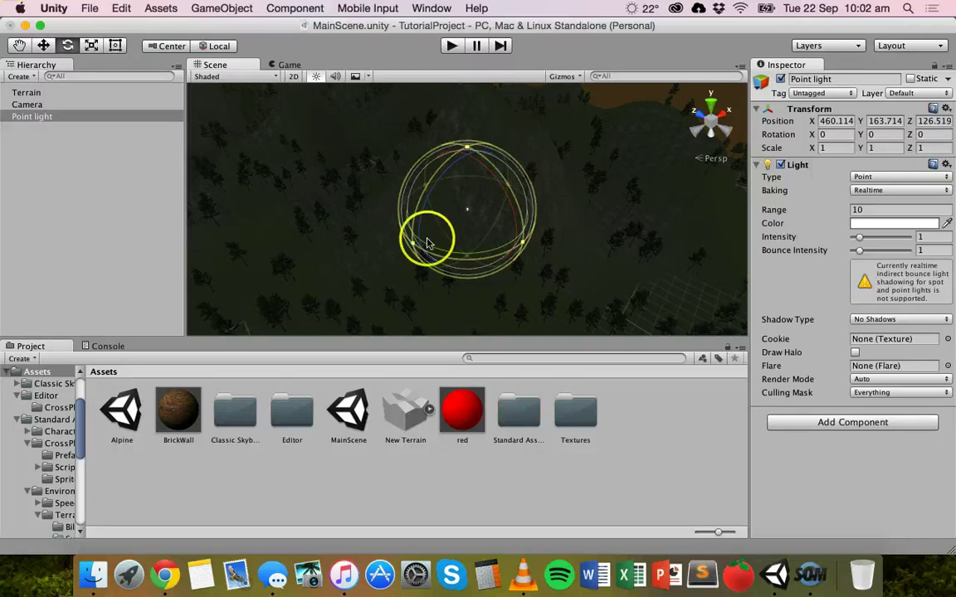
scroll(427, 240, down, 5)
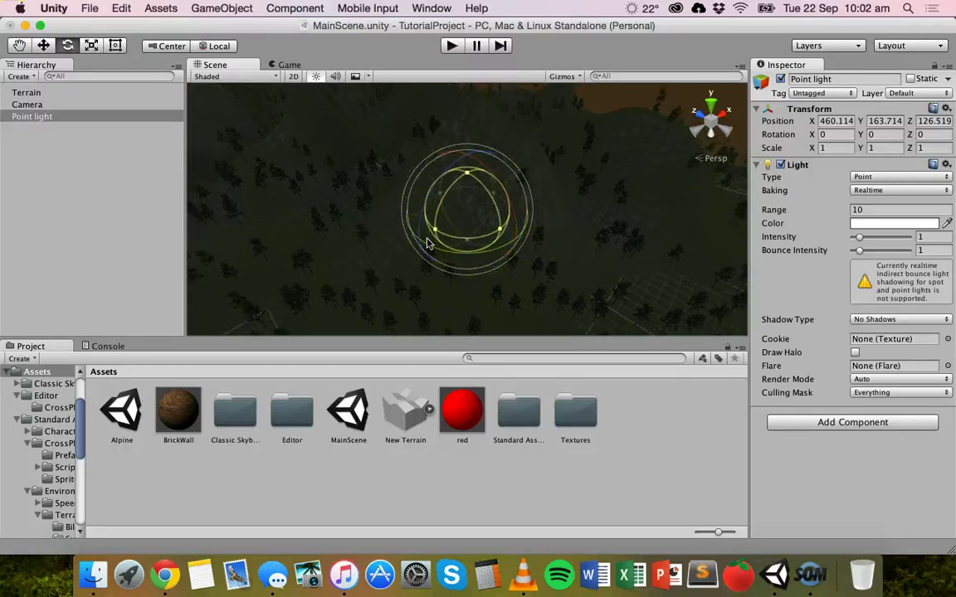
click(874, 209)
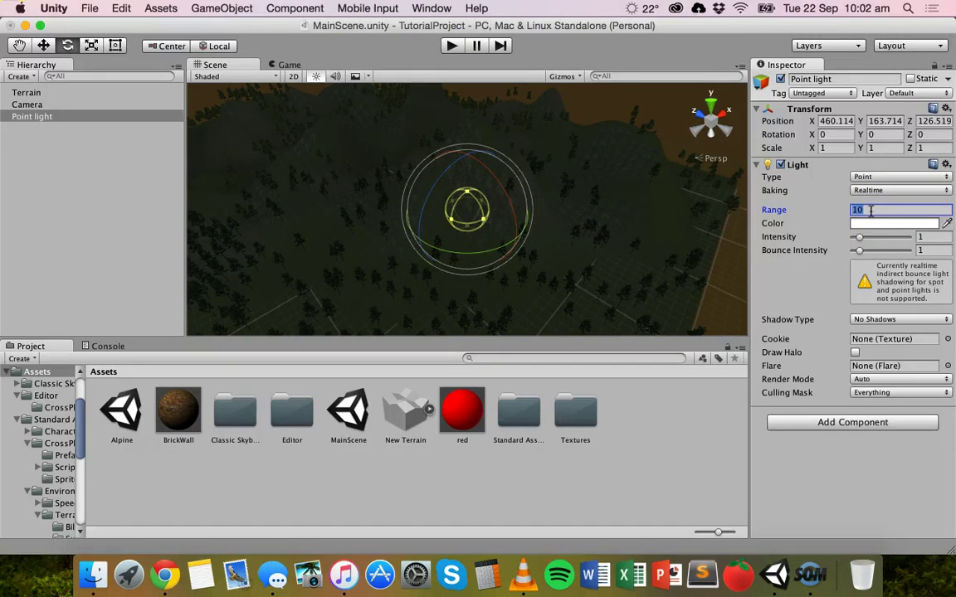
text(500)
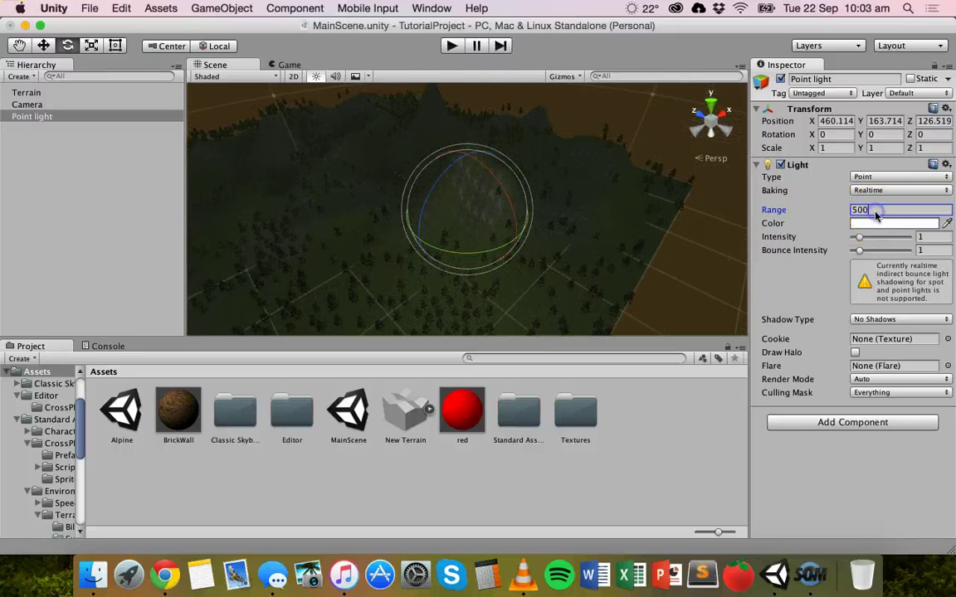
key(BackSpace)
text(000)
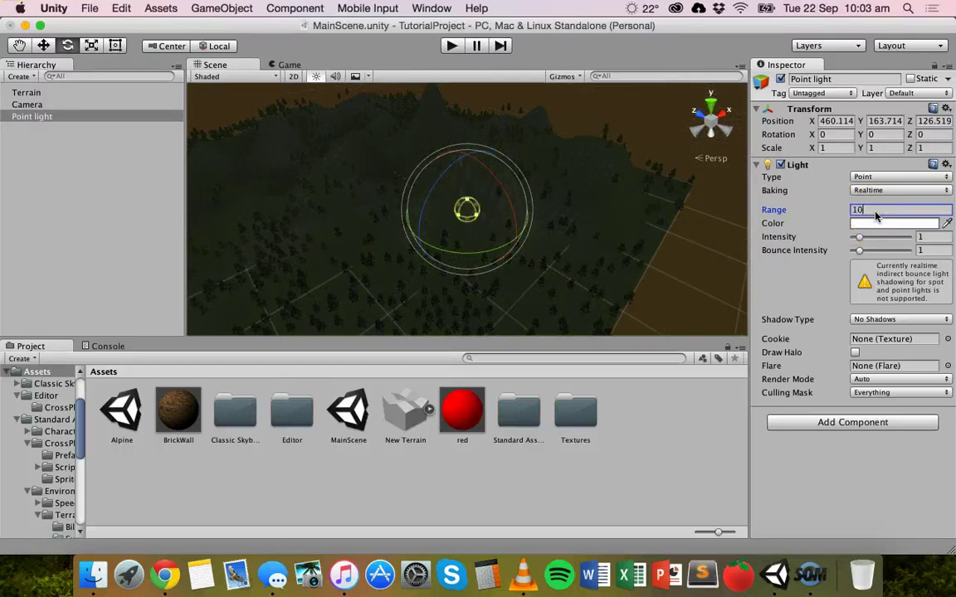
Set the Point light's range to 5000
click(858, 214)
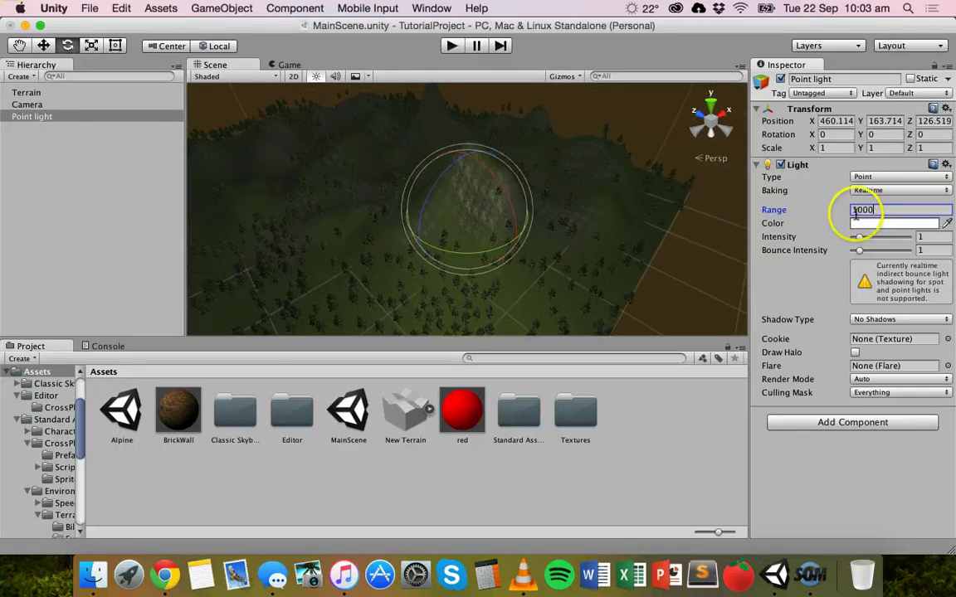
key(BackSpace)
text(5)
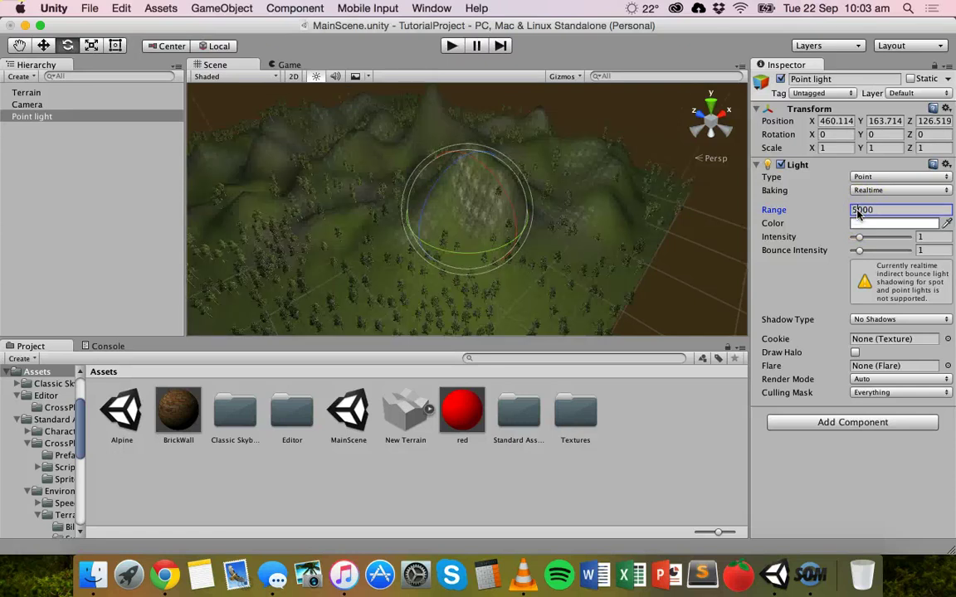
click(843, 227)
click(877, 214)
click(875, 238)
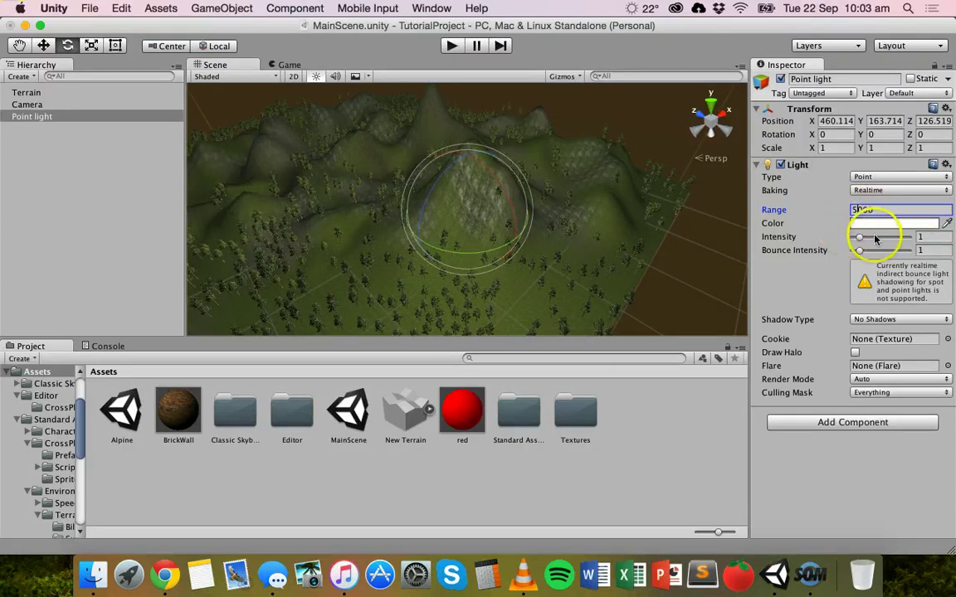
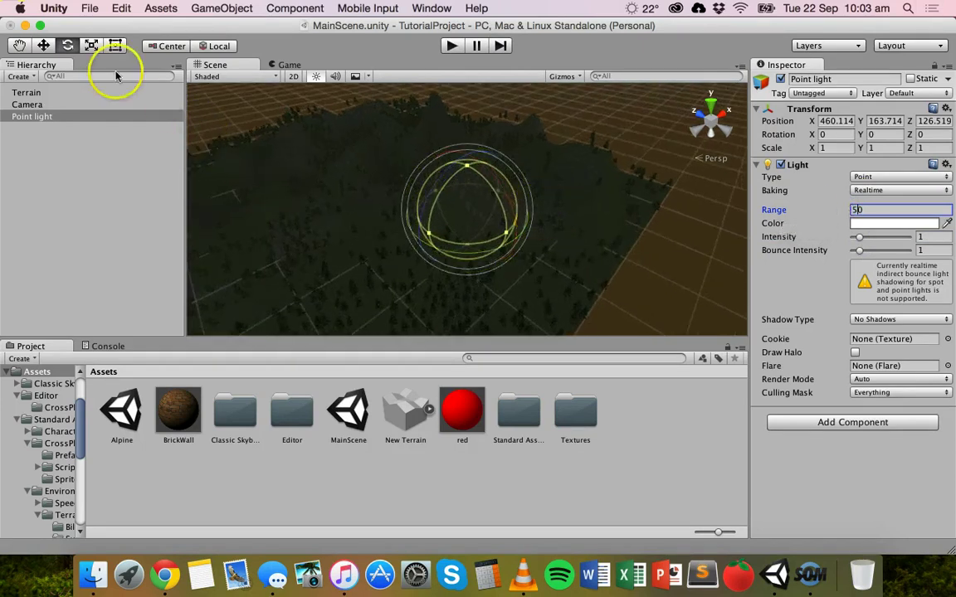
Move the Point light across the terrain and above ground level, to about X 460, Y 109, Z 501
click(45, 48)
drag(467, 164, 470, 209)
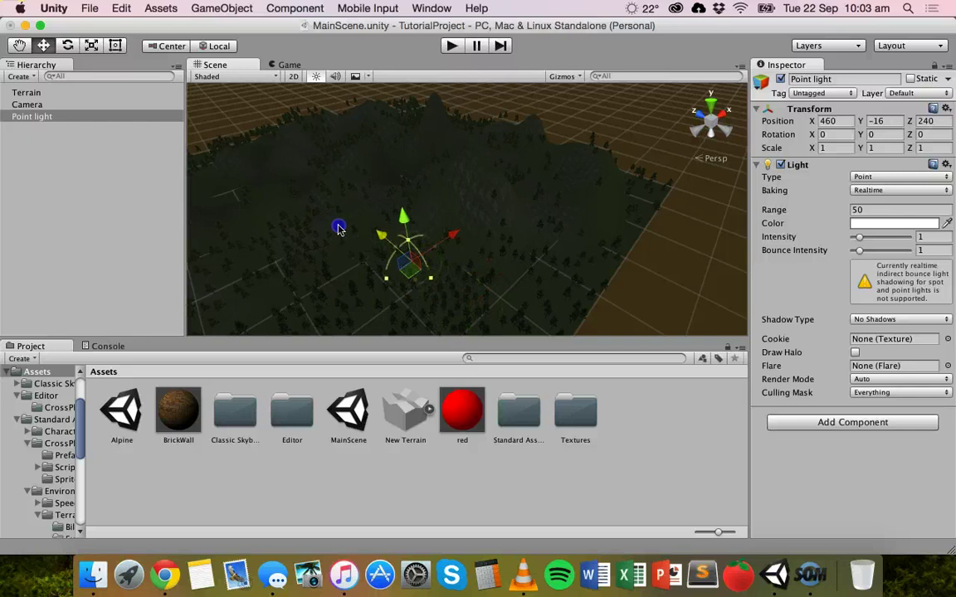
drag(338, 228, 214, 131)
alt+drag(378, 228, 509, 201)
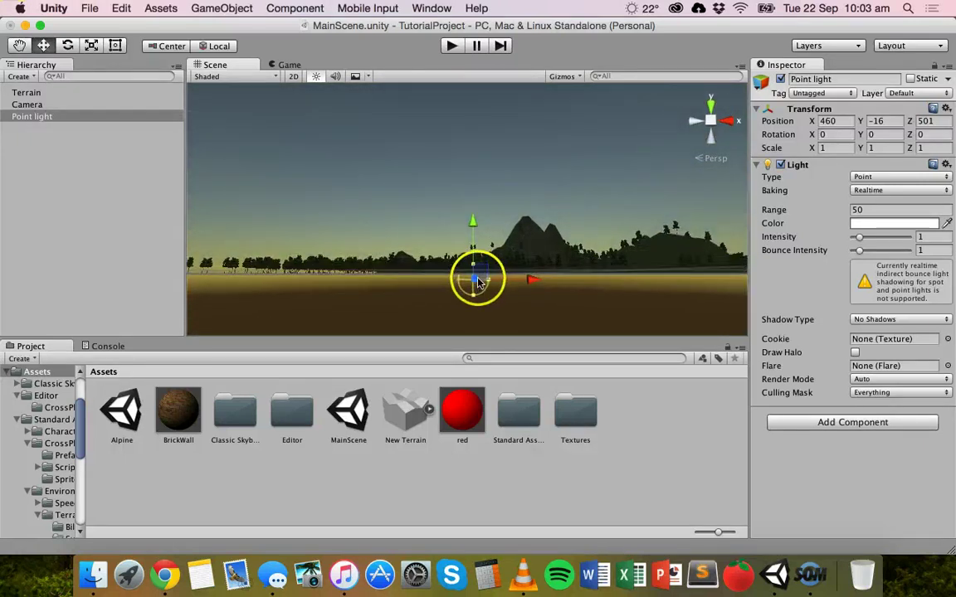
drag(475, 214, 476, 186)
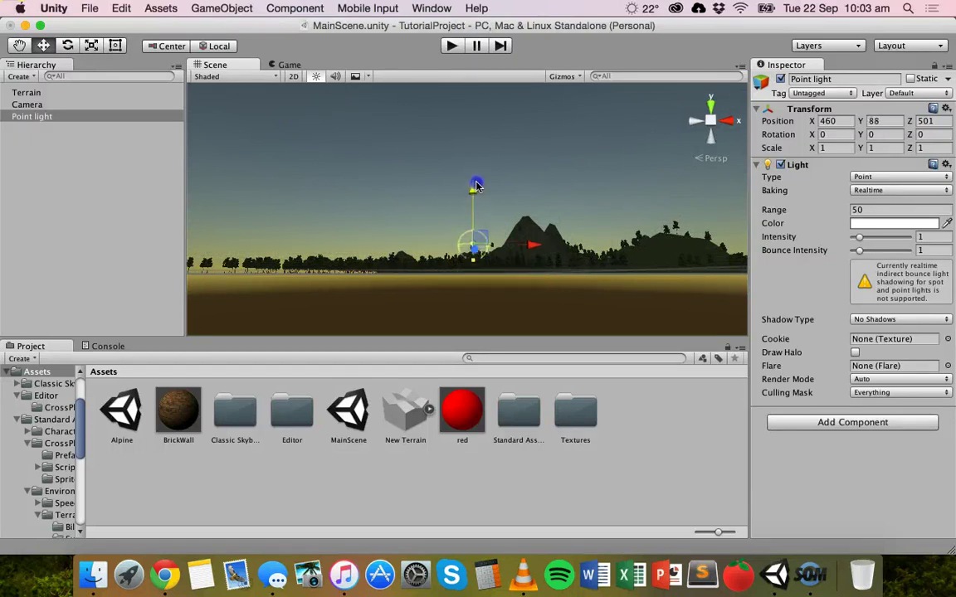
Lower the Point light closer to the forested ground, to about Y 56.4
scroll(486, 267, up, 10)
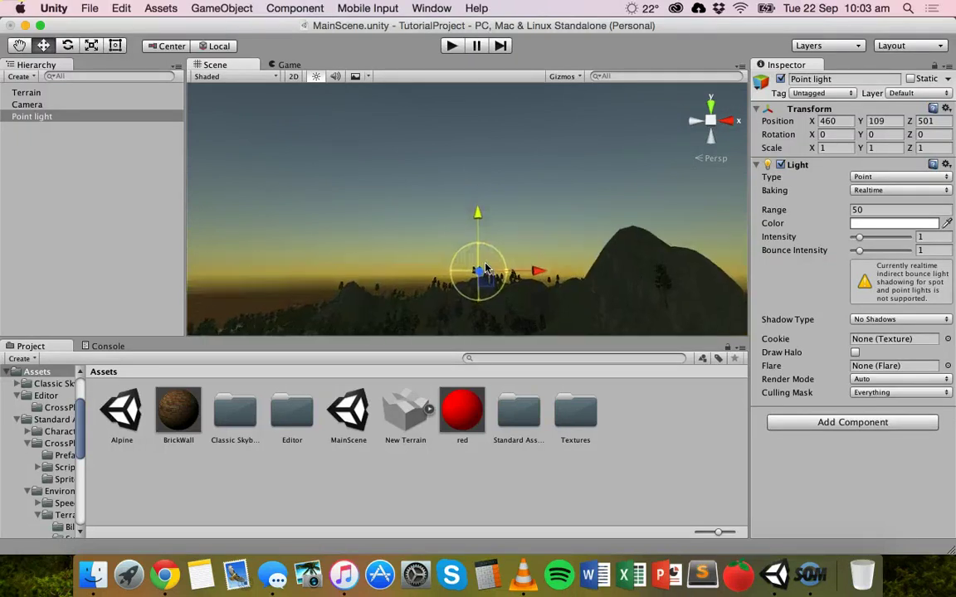
alt+drag(485, 268, 491, 371)
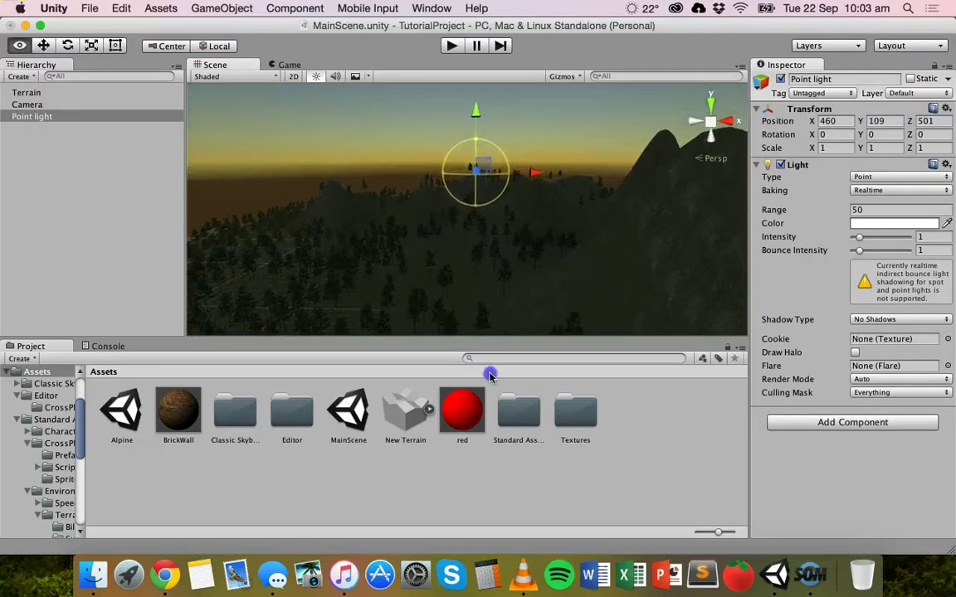
alt+drag(433, 237, 567, 236)
alt+super+drag(450, 242, 685, 241)
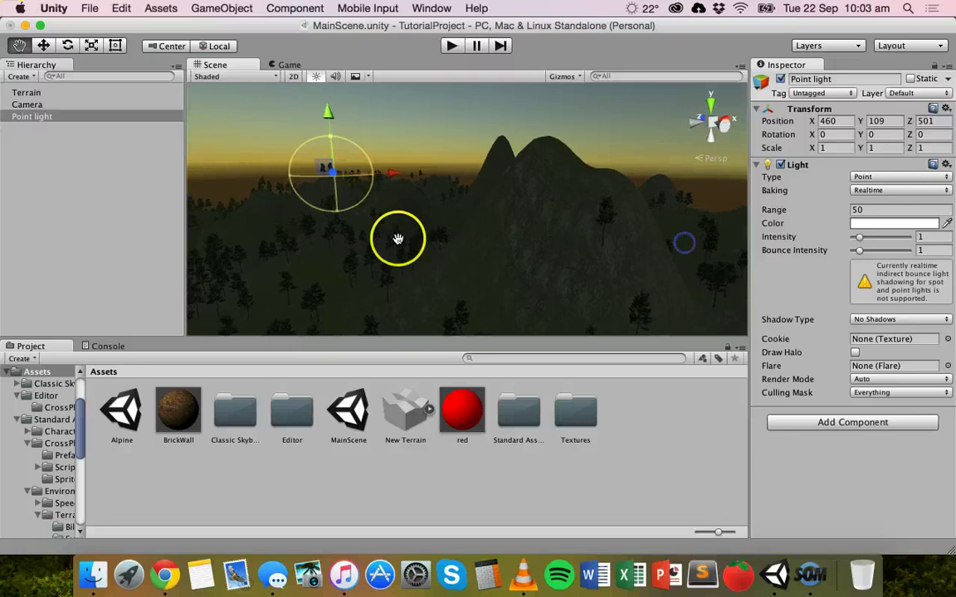
alt+super+drag(398, 240, 446, 245)
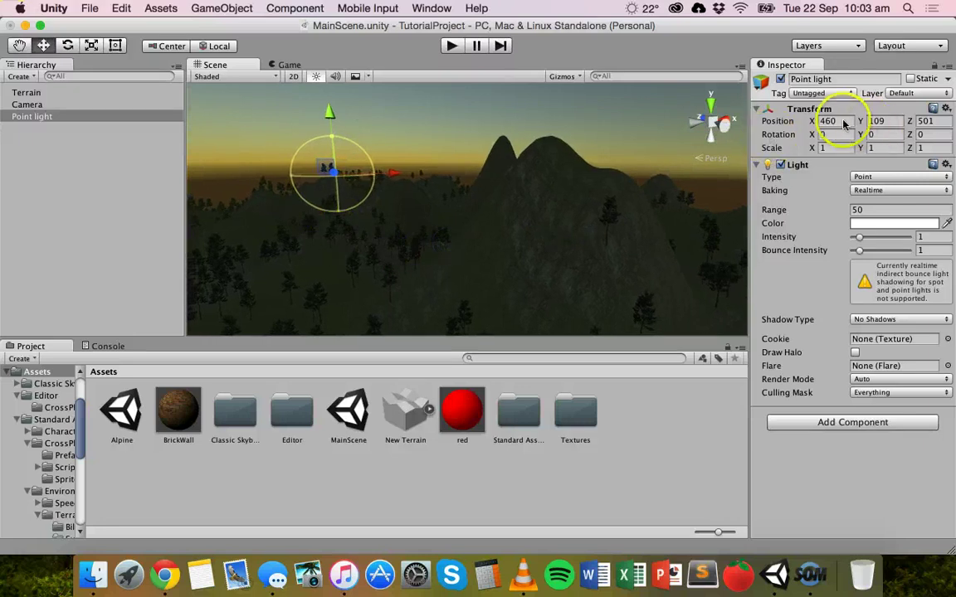
double_click(32, 117)
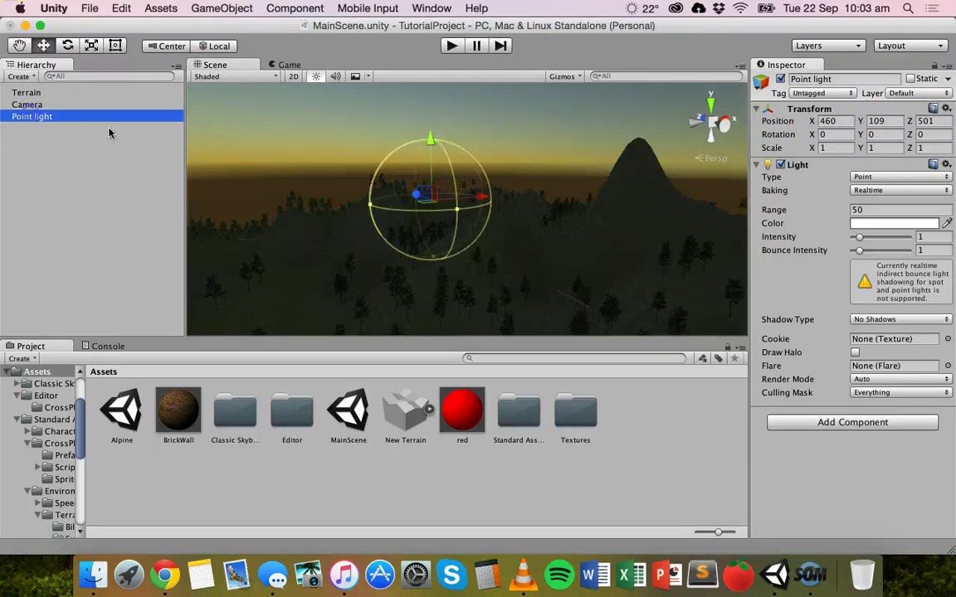
alt+drag(405, 266, 489, 222)
scroll(477, 280, up, 5)
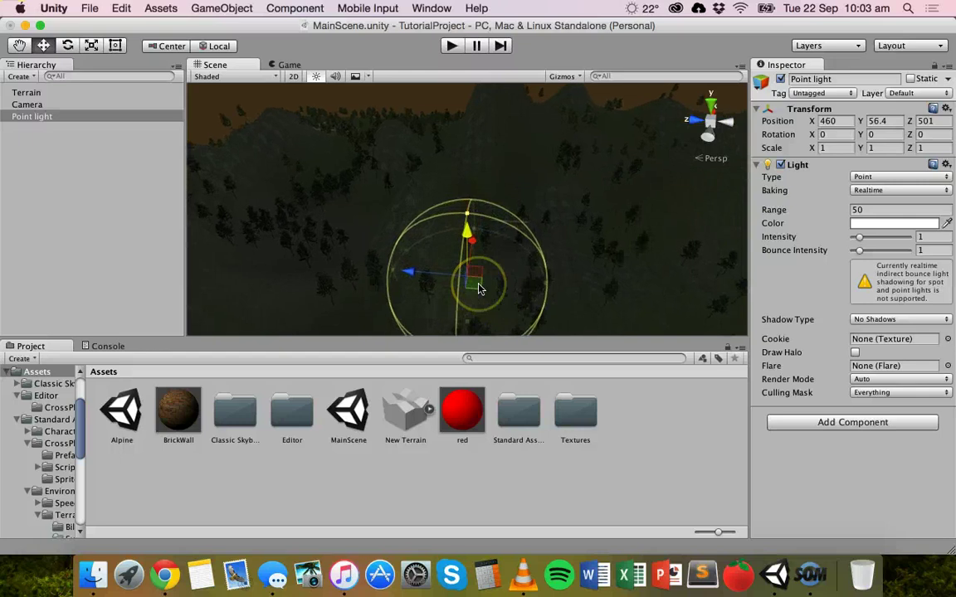
Set the Point light's range to 500 and raise the light to about Y 85.6
scroll(478, 282, down, 4)
middle_drag(478, 277, 485, 216)
click(877, 209)
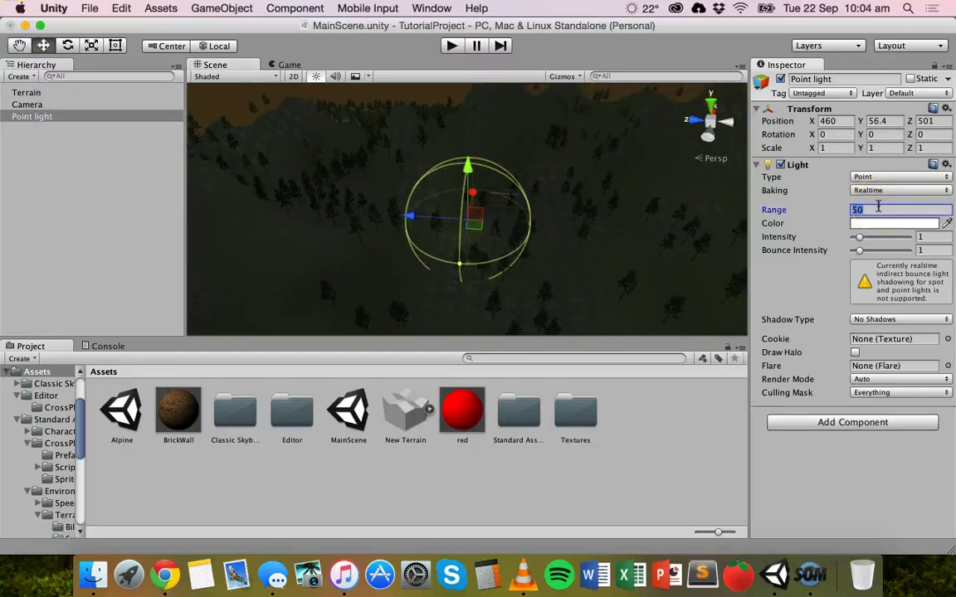
text(5)
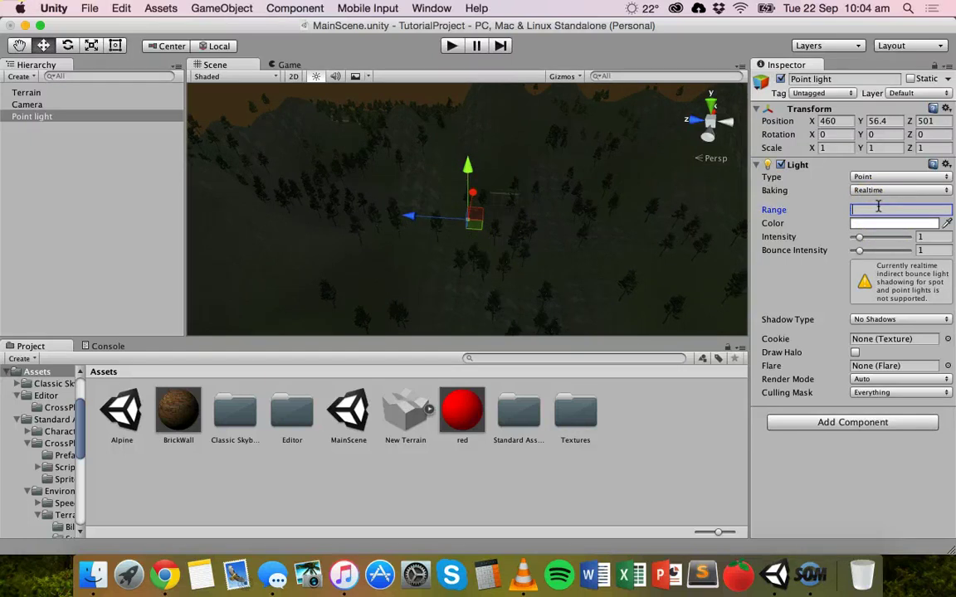
text(500)
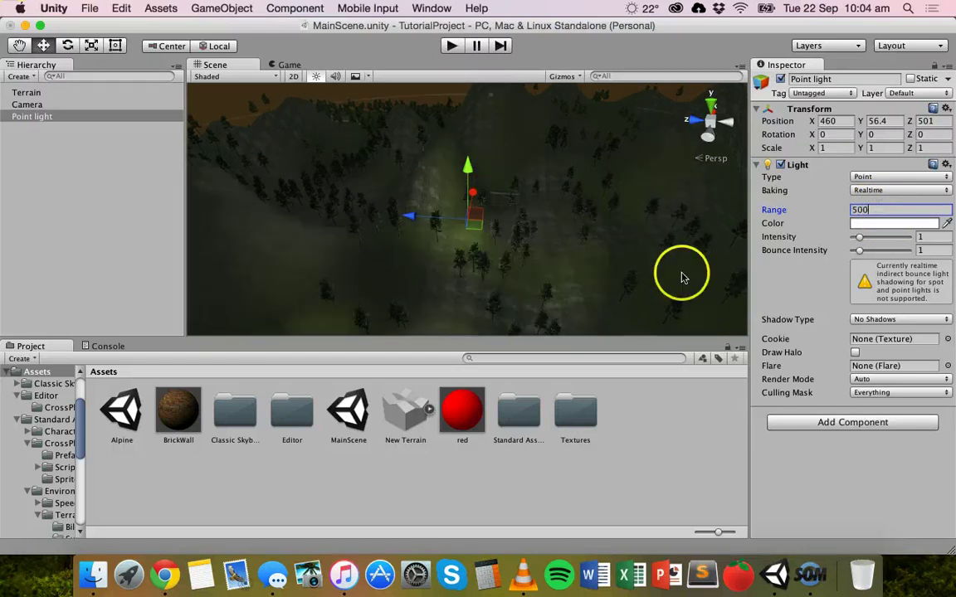
drag(468, 164, 483, 147)
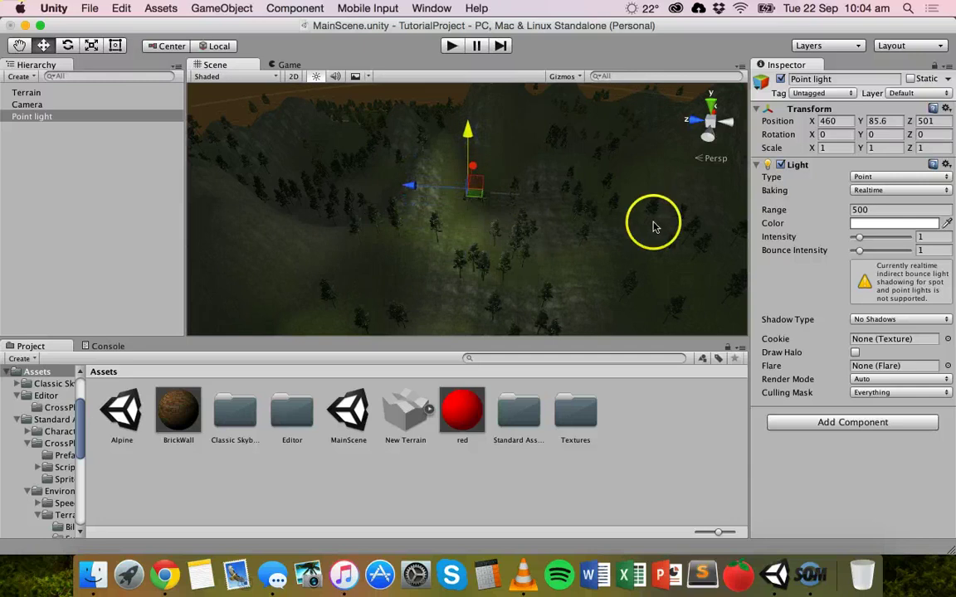
Reduce the Point light's range to 100 and increase its intensity to 7
drag(860, 237, 874, 243)
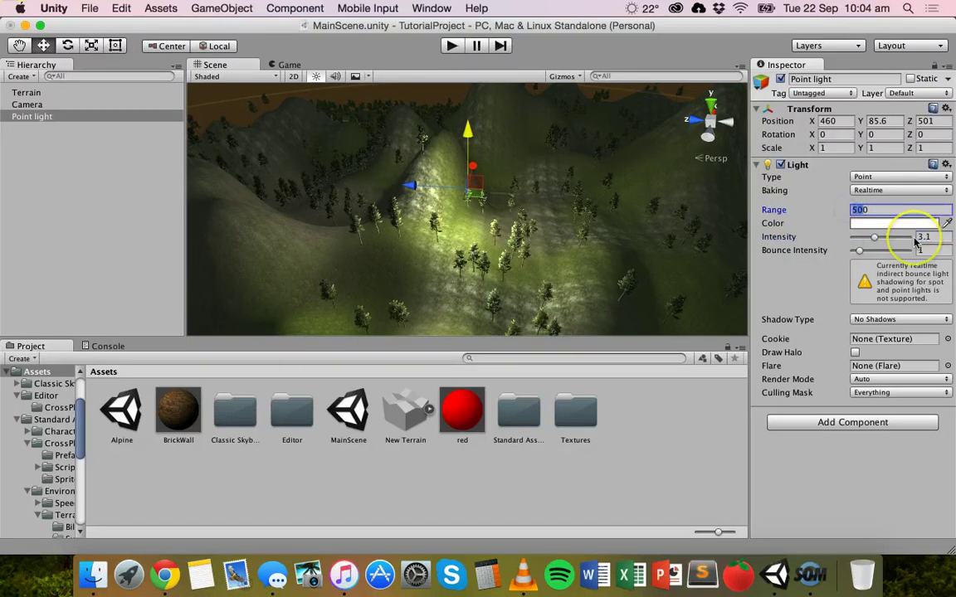
text(100)
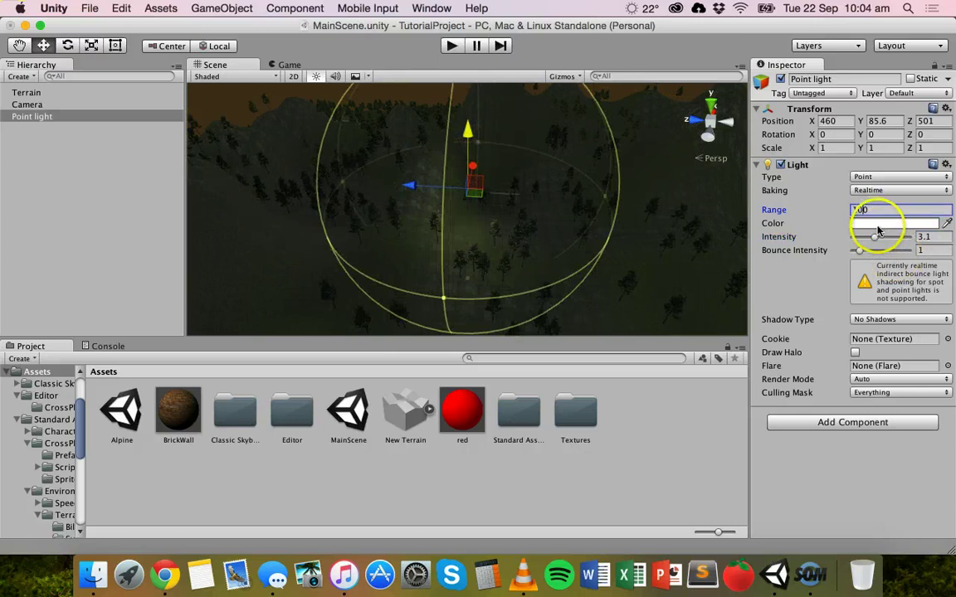
drag(878, 241, 916, 248)
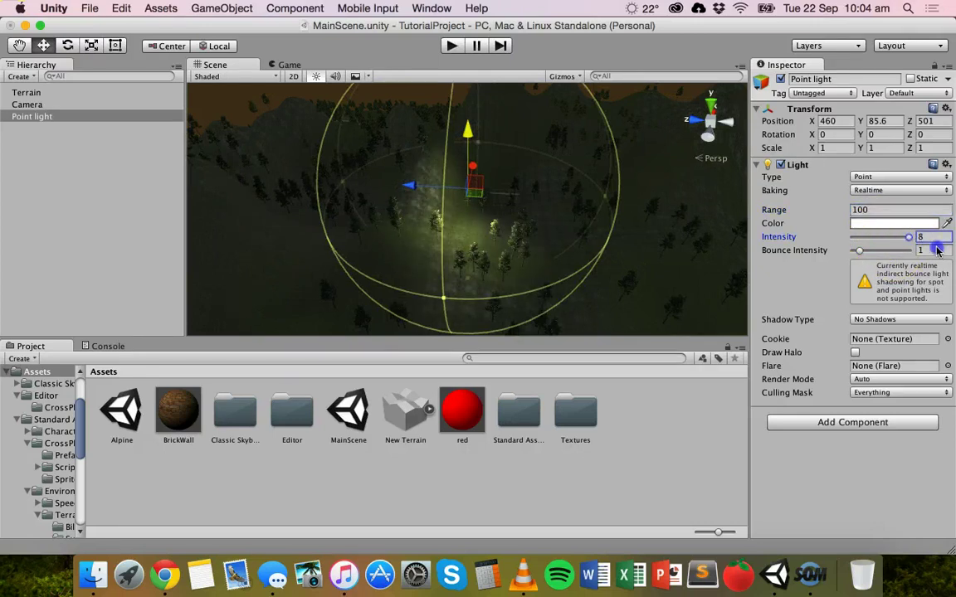
Set the Point light's range to 200 and raise the light slightly to about Y 88.9
click(865, 212)
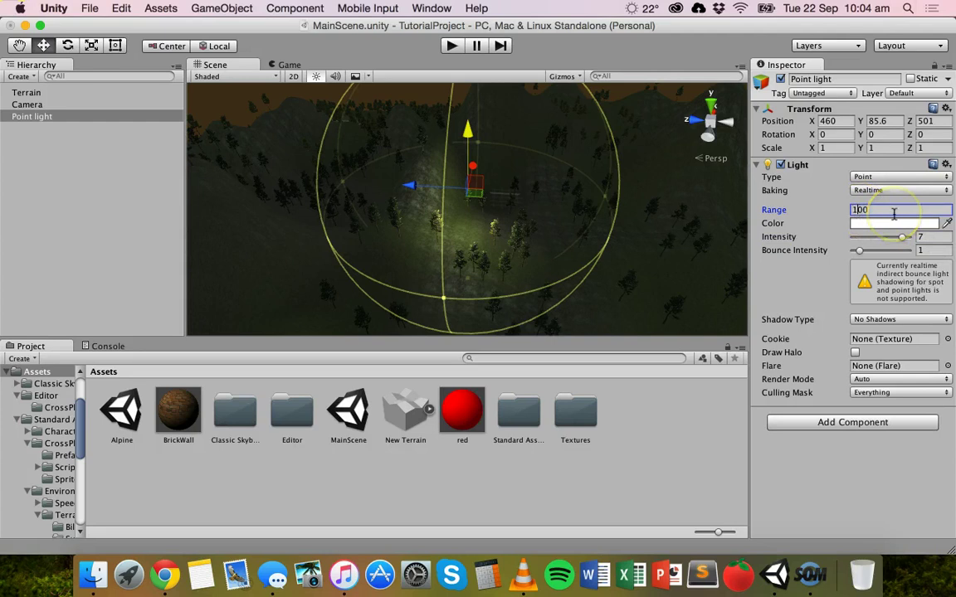
text(200)
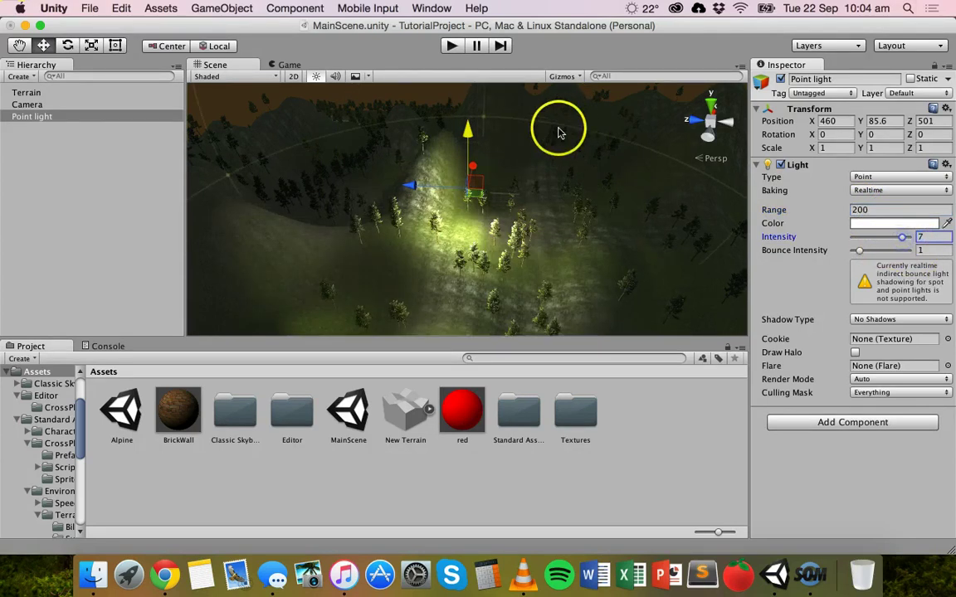
mouse_move(469, 129)
mouse_down()
mouse_move(471, 162)
mouse_move(472, 123)
mouse_up()
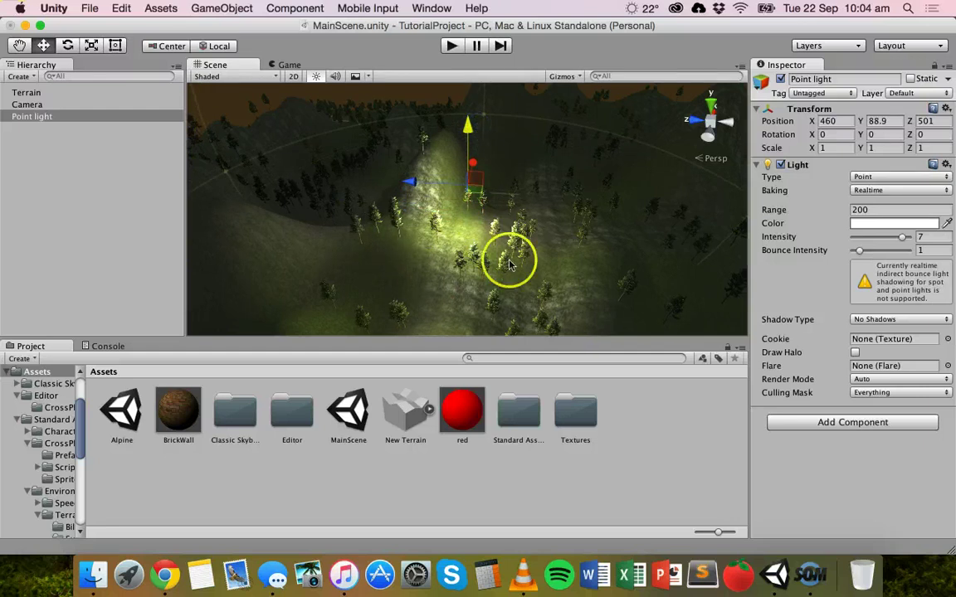
Examine how the Point light illuminates the surrounding trees and terrain, both close up and from a distance
scroll(452, 176, down, 10)
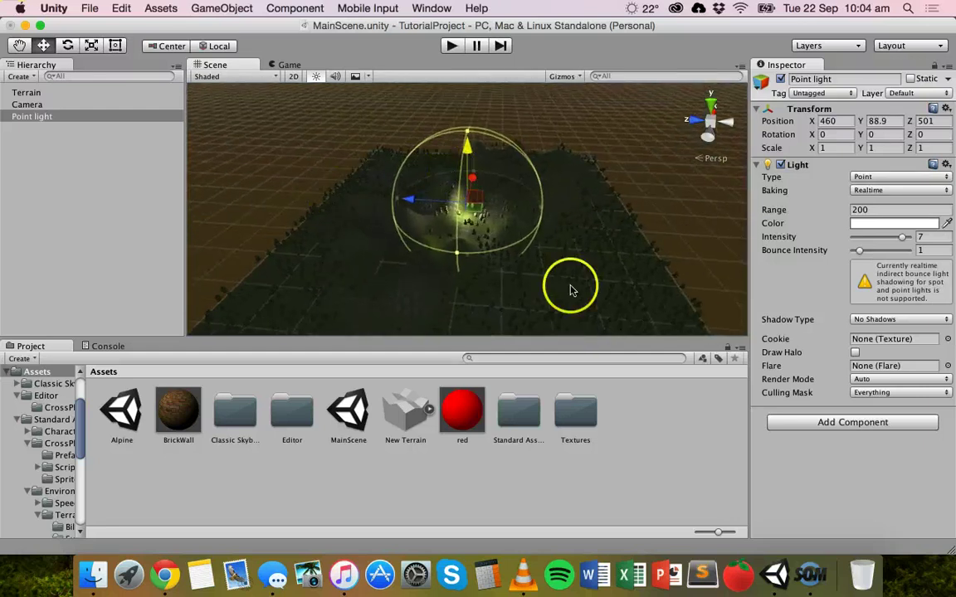
scroll(469, 229, up, 10)
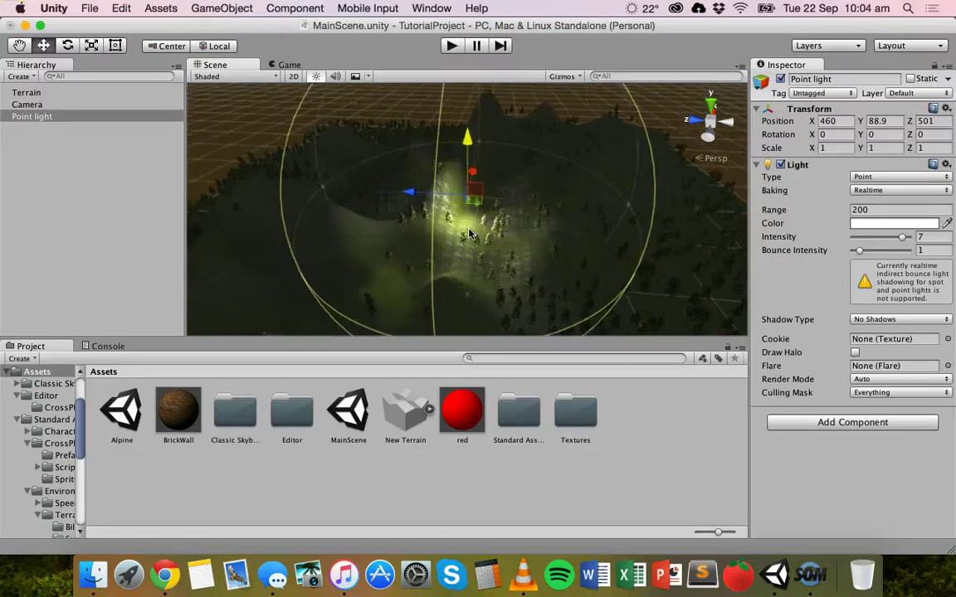
scroll(469, 233, up, 4)
scroll(443, 205, up, 10)
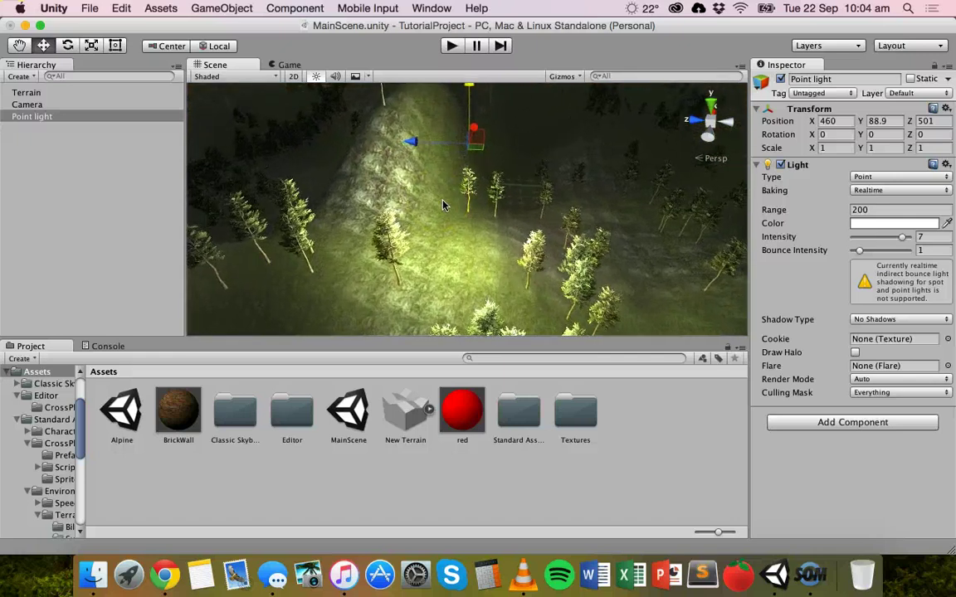
scroll(443, 205, down, 5)
click(477, 259)
scroll(479, 262, down, 8)
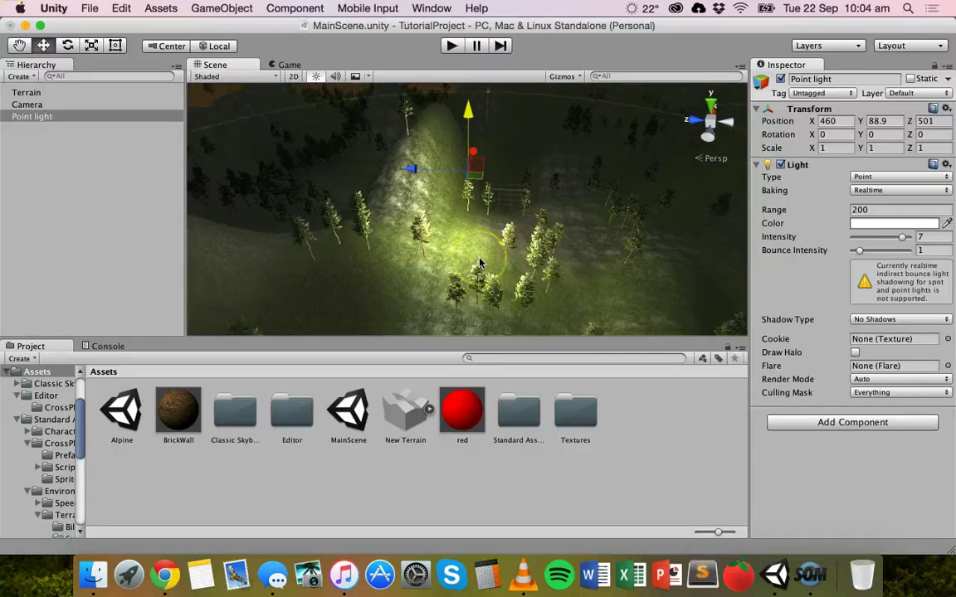
scroll(478, 262, down, 5)
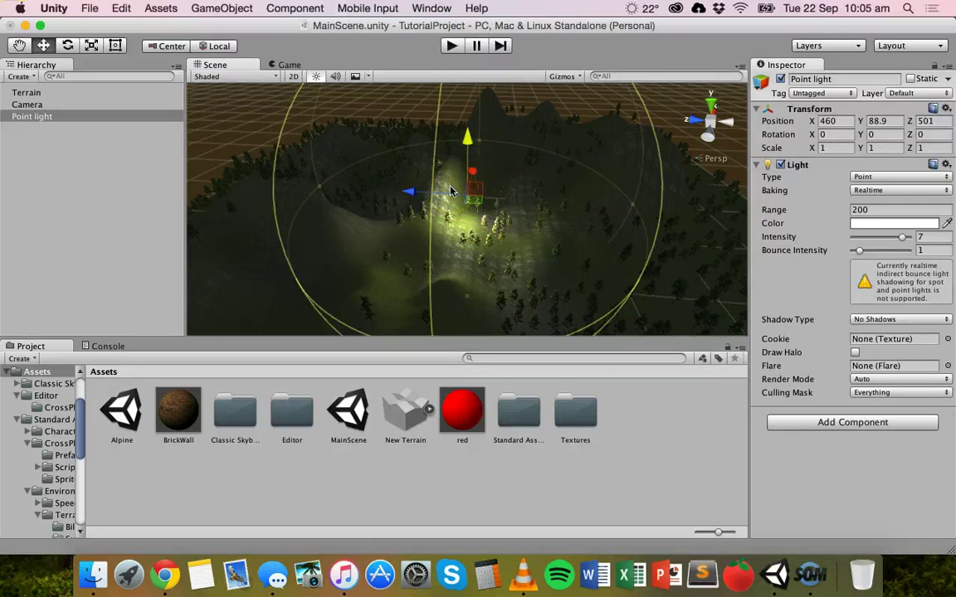
Rotate the Point light about several axes, ending at about X 13.1, Y -15.8, Z -0.9
click(69, 47)
drag(450, 143, 531, 155)
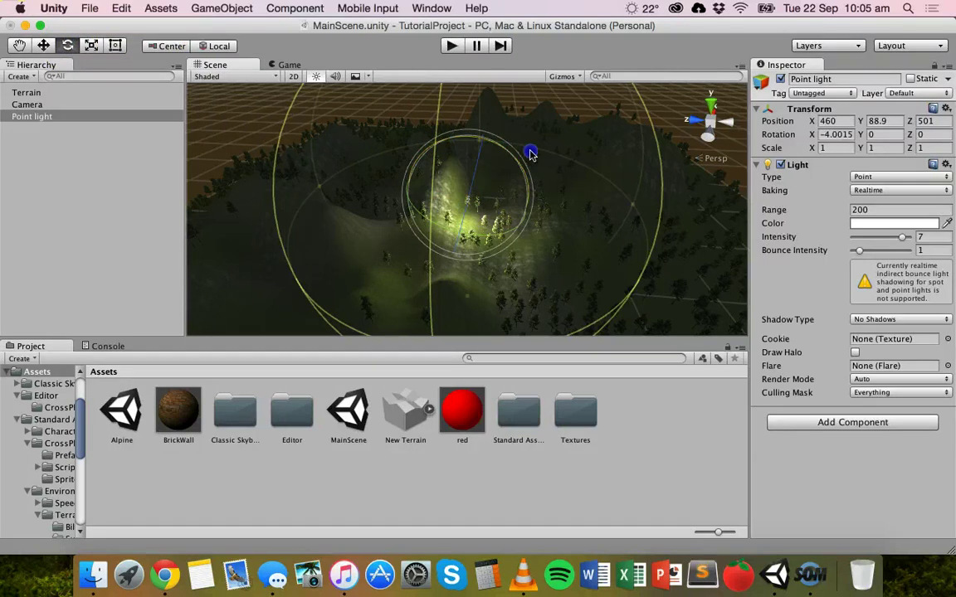
drag(439, 234, 490, 236)
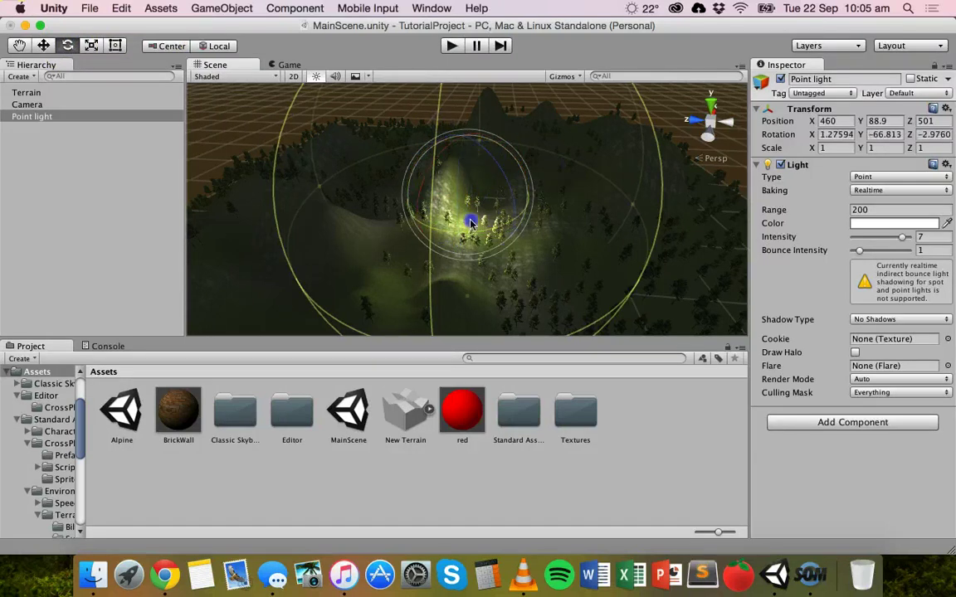
drag(504, 149, 532, 202)
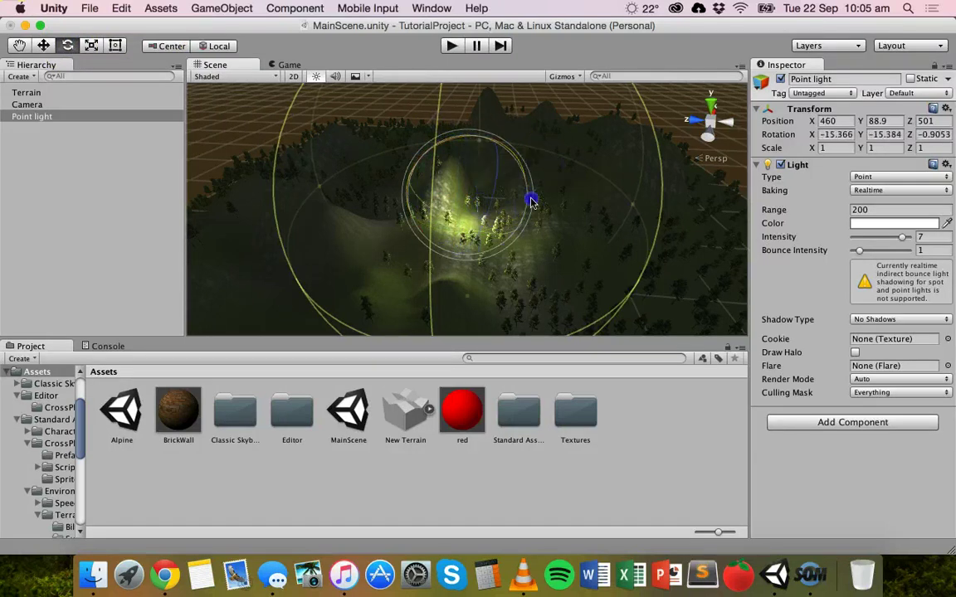
drag(510, 153, 514, 161)
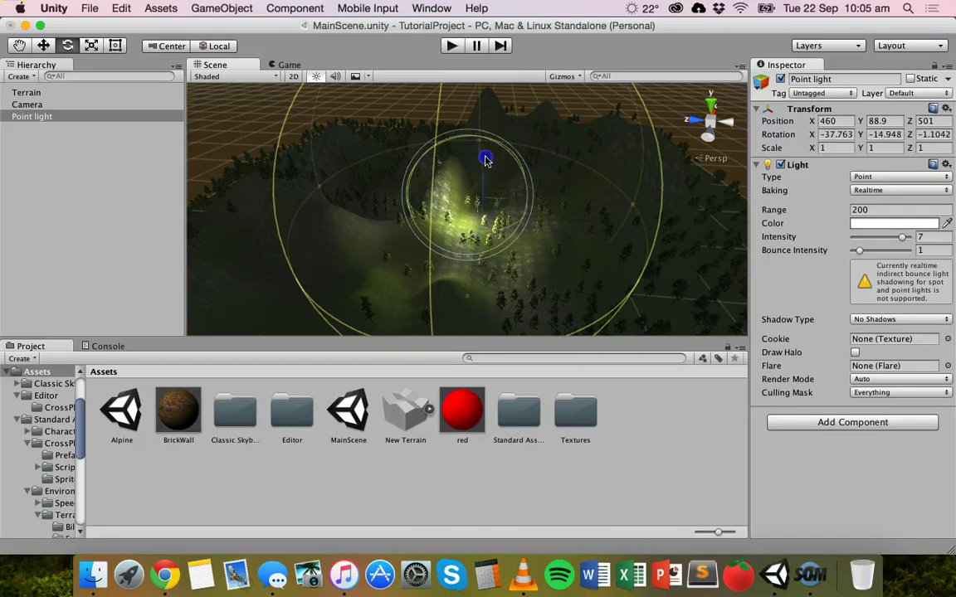
drag(534, 243, 486, 160)
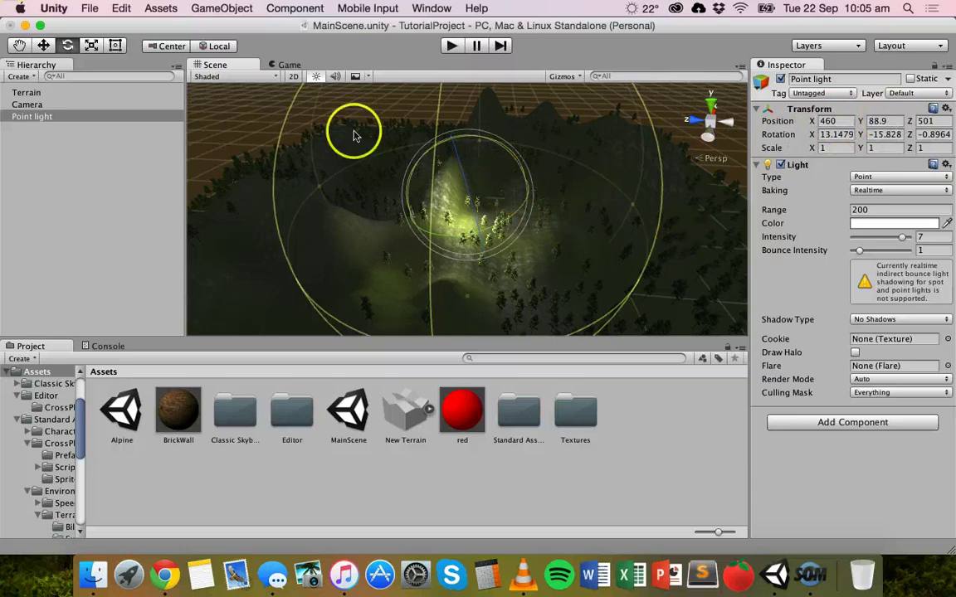
Add a Spotlight to the scene and delete the Point light
click(221, 8)
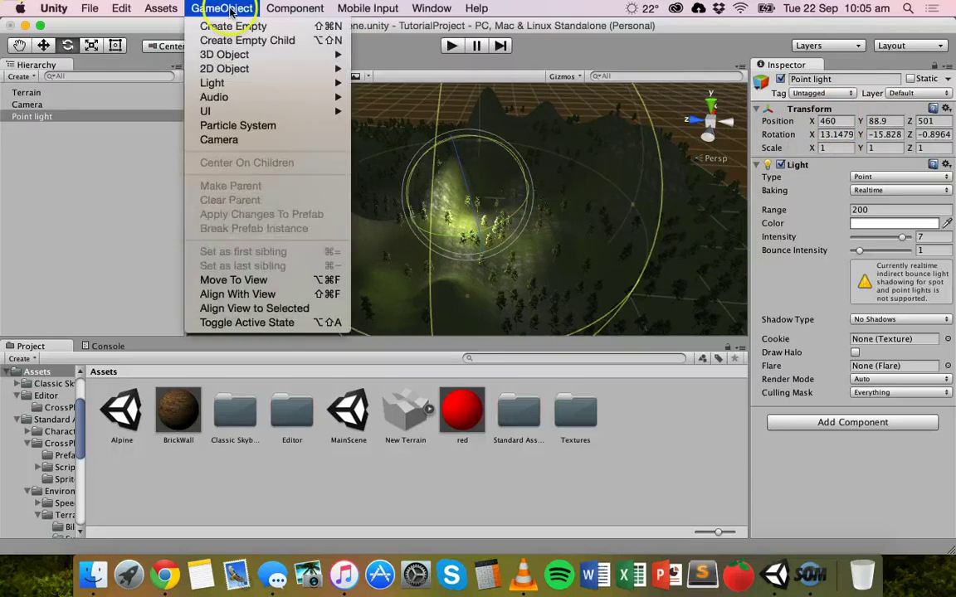
mouse_move(238, 82)
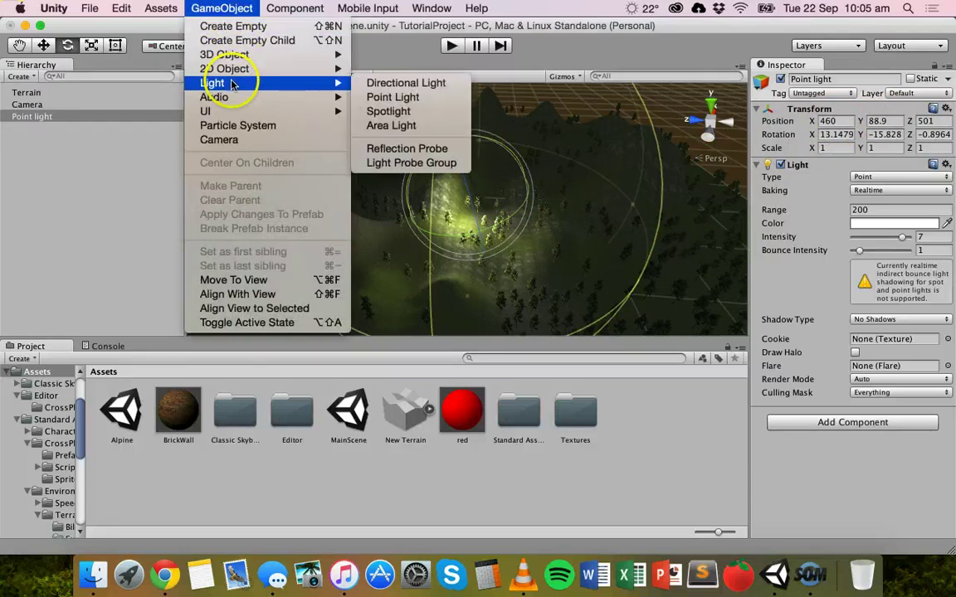
click(383, 111)
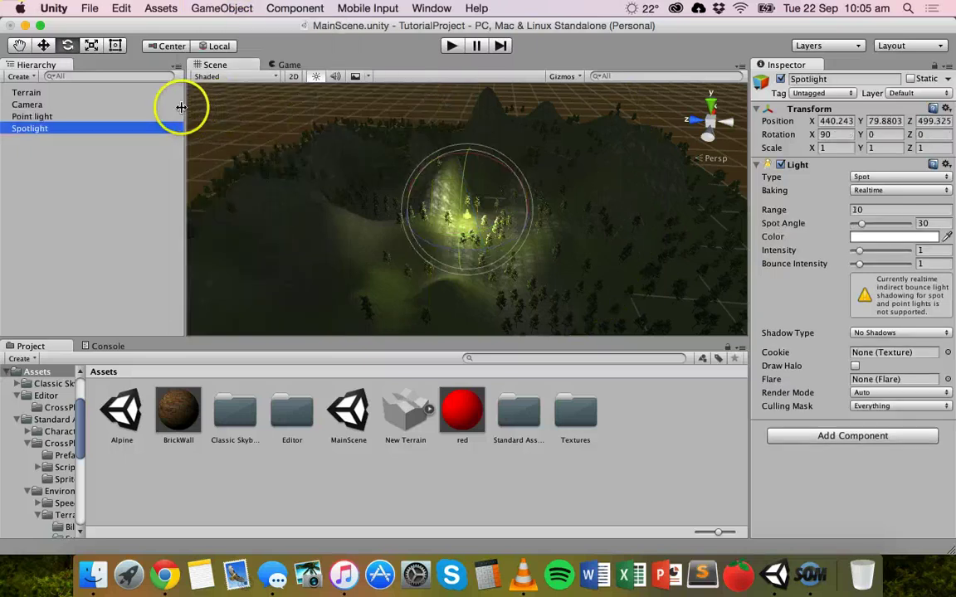
click(48, 116)
key(super+BackSpace)
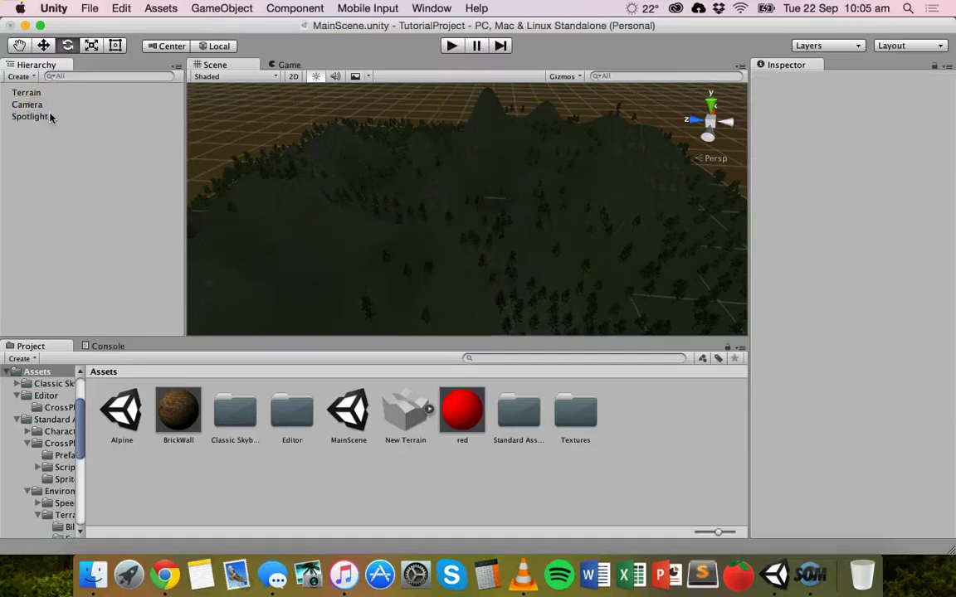
Focus on the Spotlight among the trees and set its range to 500
click(49, 116)
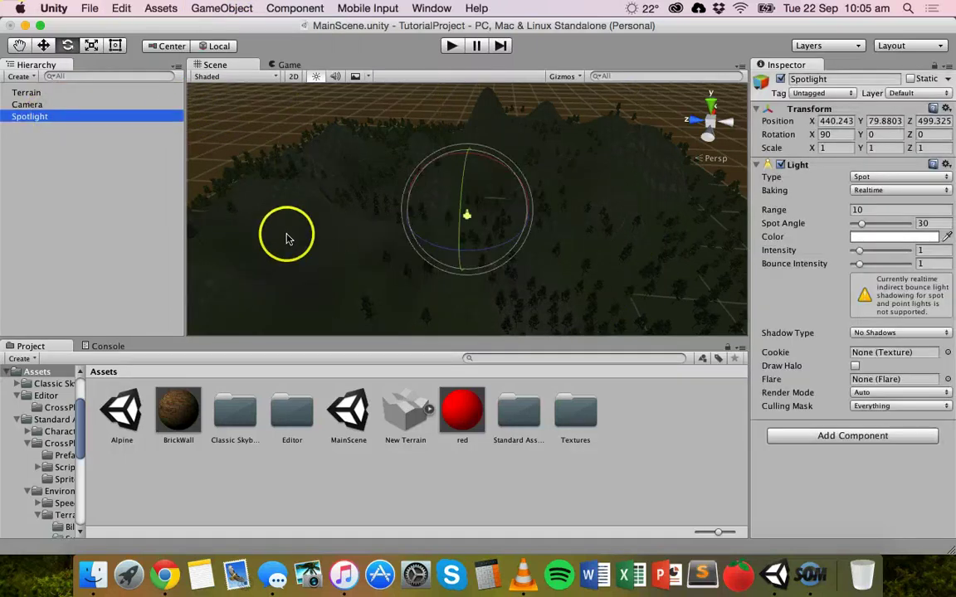
double_click(39, 123)
alt+drag(448, 260, 555, 273)
alt+drag(517, 246, 586, 320)
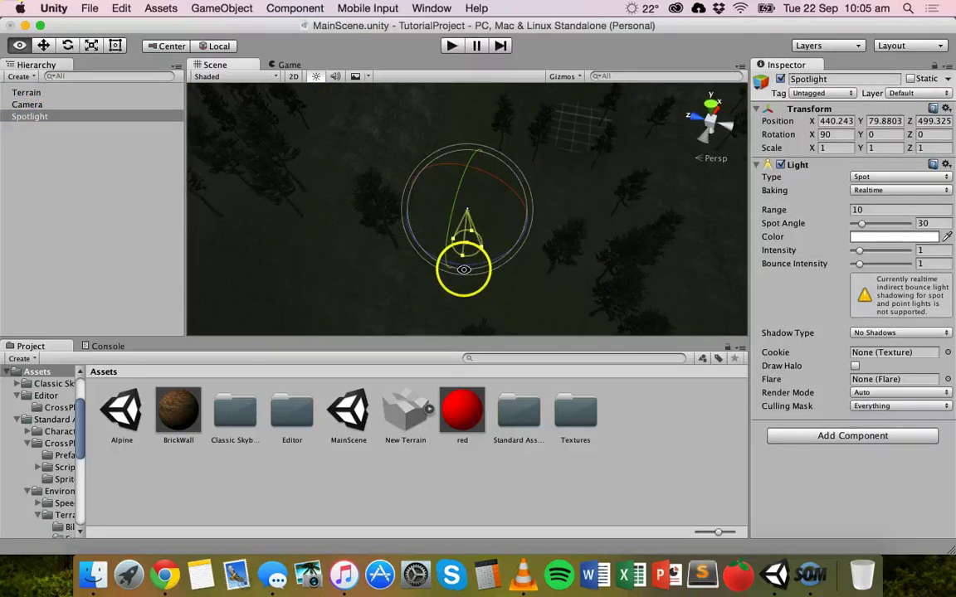
drag(464, 269, 477, 180)
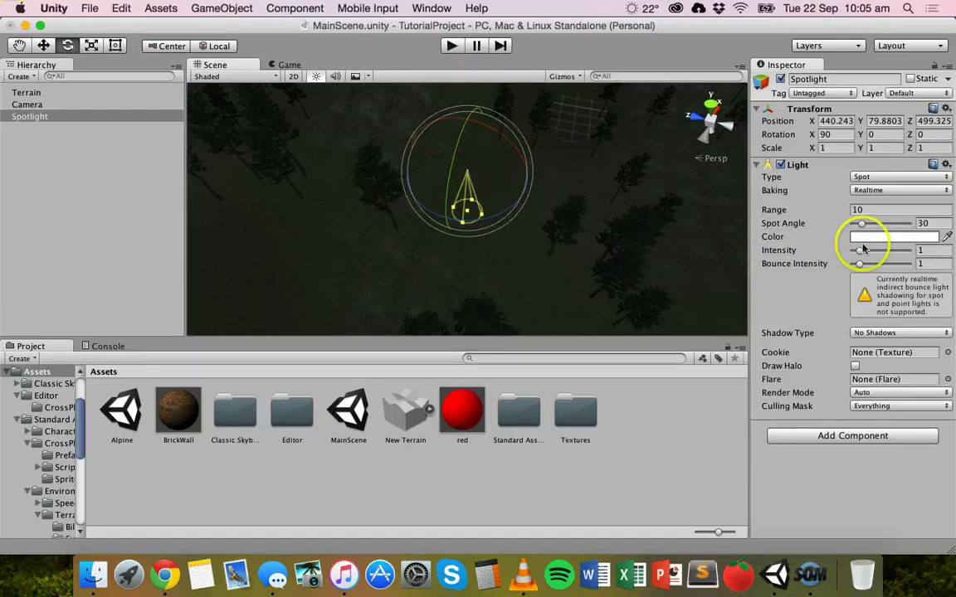
click(877, 212)
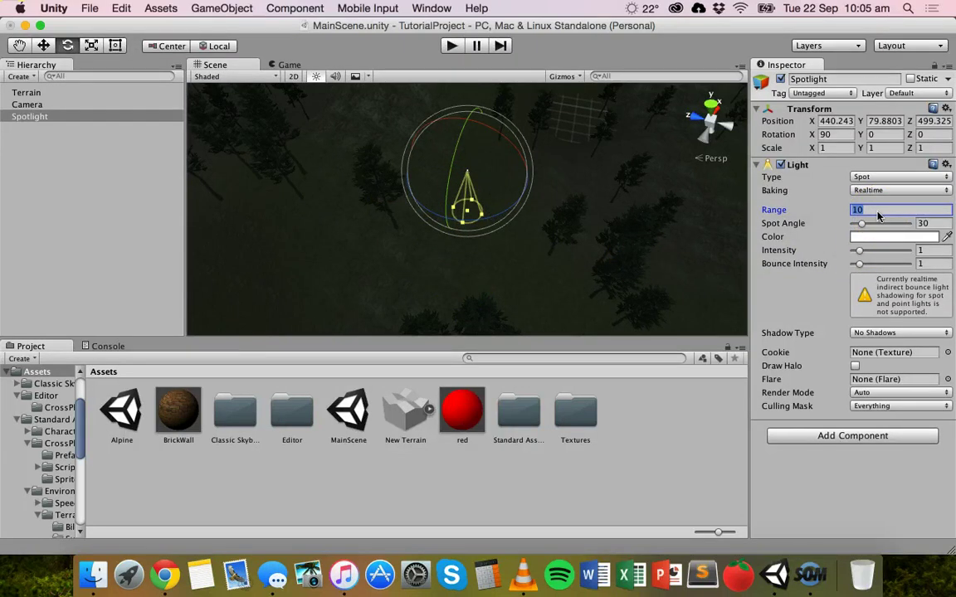
text(0)
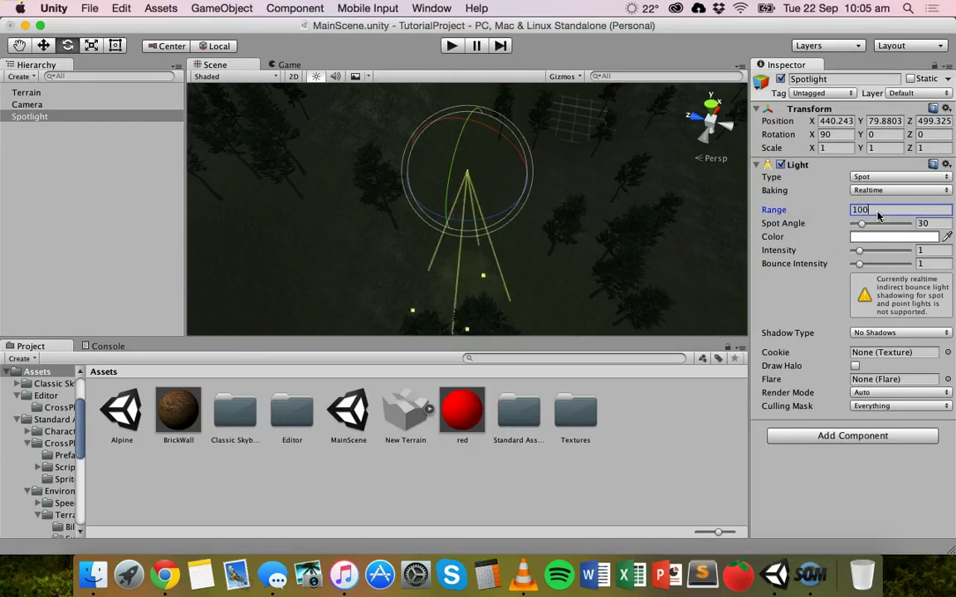
key(BackSpace)
text(500)
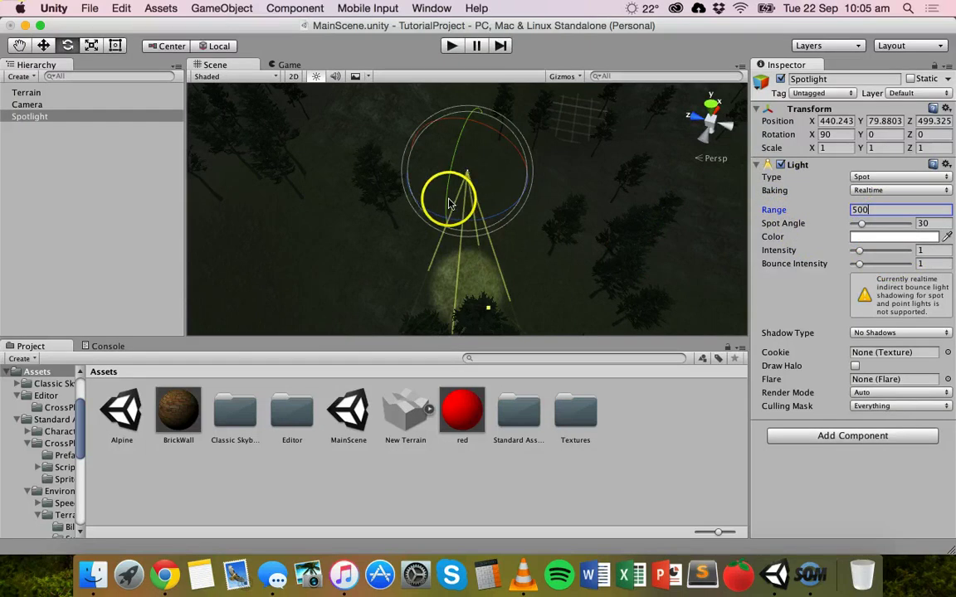
Rotate the Spotlight to about X 56.4, Y 21, Z 24.7 and move it back to about X 434, Y 102.8, Z 484.6
click(463, 134)
drag(463, 135, 458, 166)
click(43, 45)
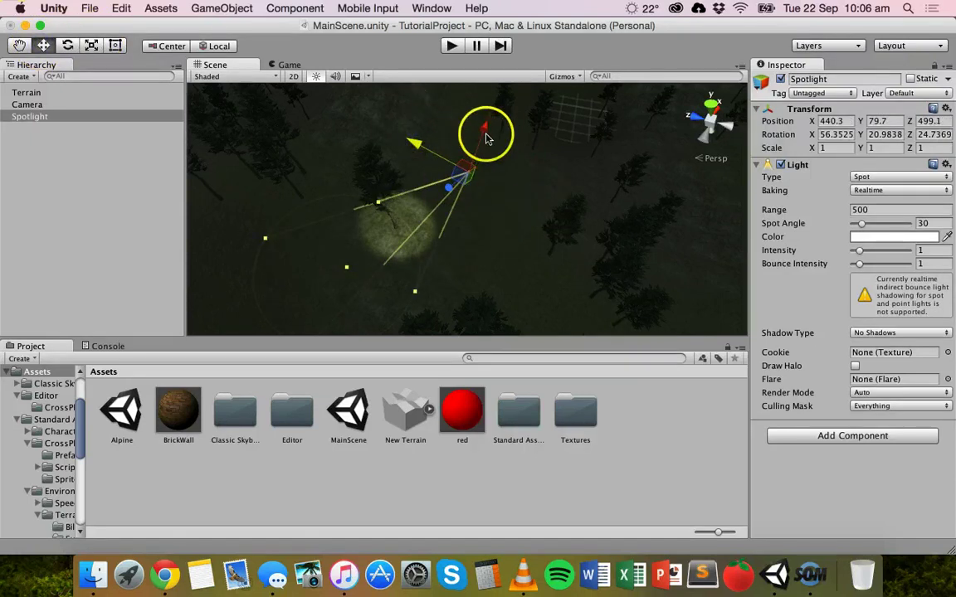
mouse_move(486, 134)
mouse_down()
mouse_move(496, 103)
mouse_move(485, 137)
mouse_up()
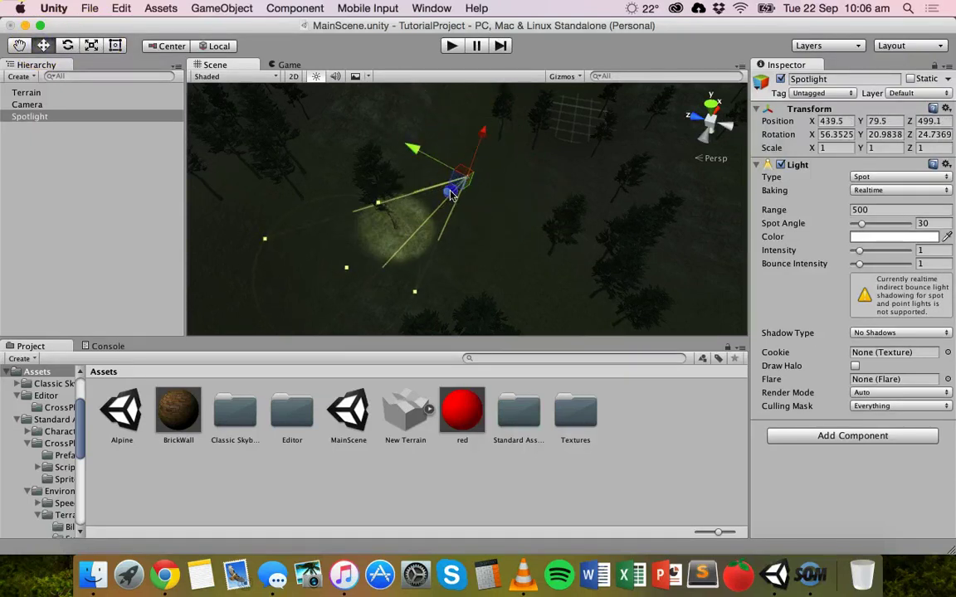
drag(451, 194, 539, 137)
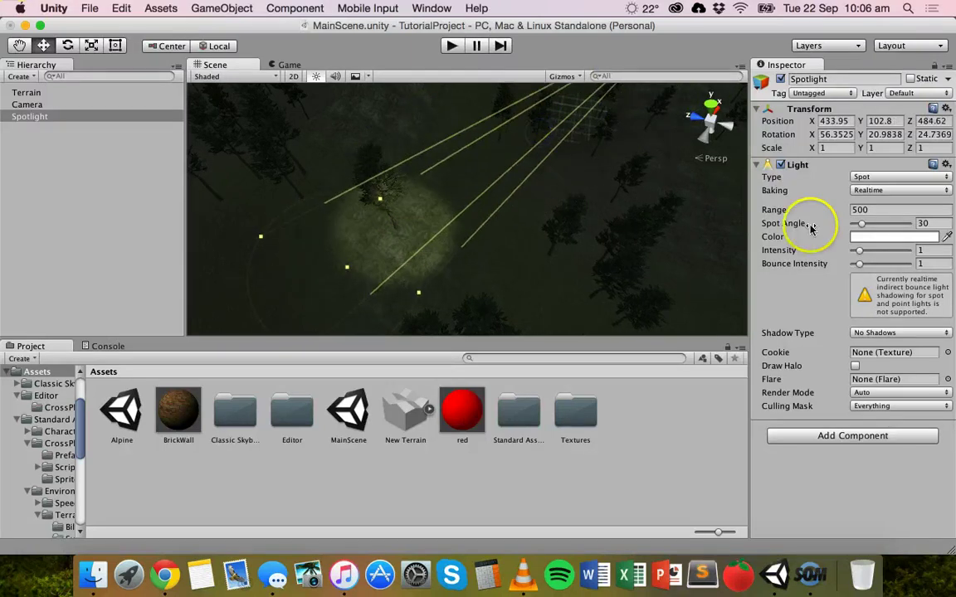
Raise the Spotlight's intensity to 3.7 and change its color to blue, about RGB 22, 119, 214
click(862, 252)
drag(862, 252, 882, 262)
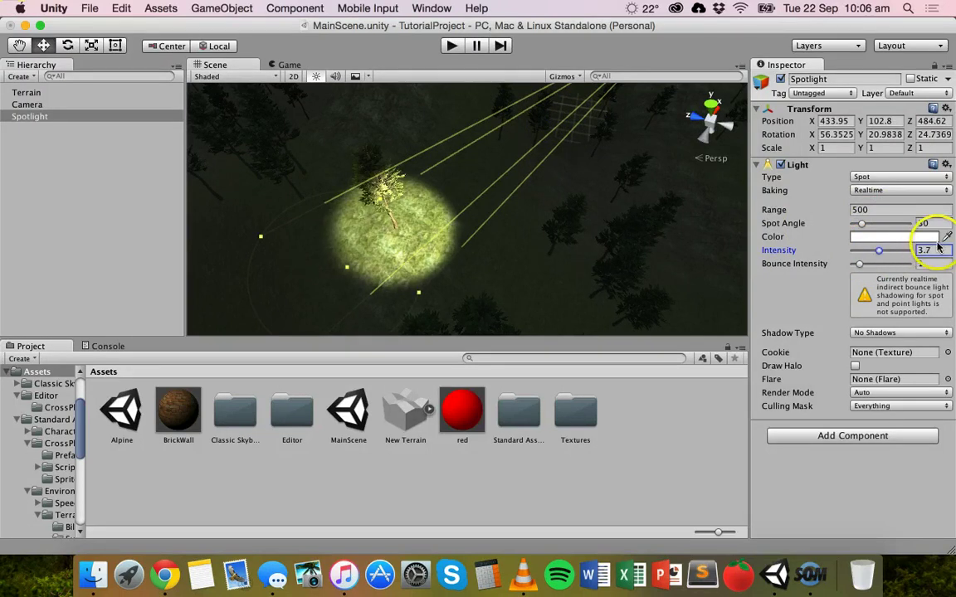
click(917, 239)
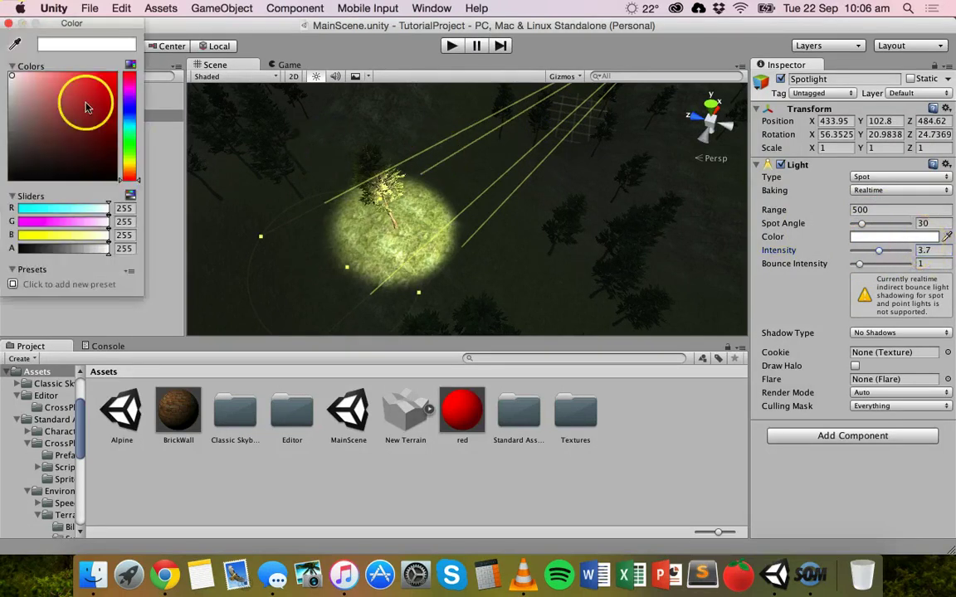
click(130, 117)
click(83, 117)
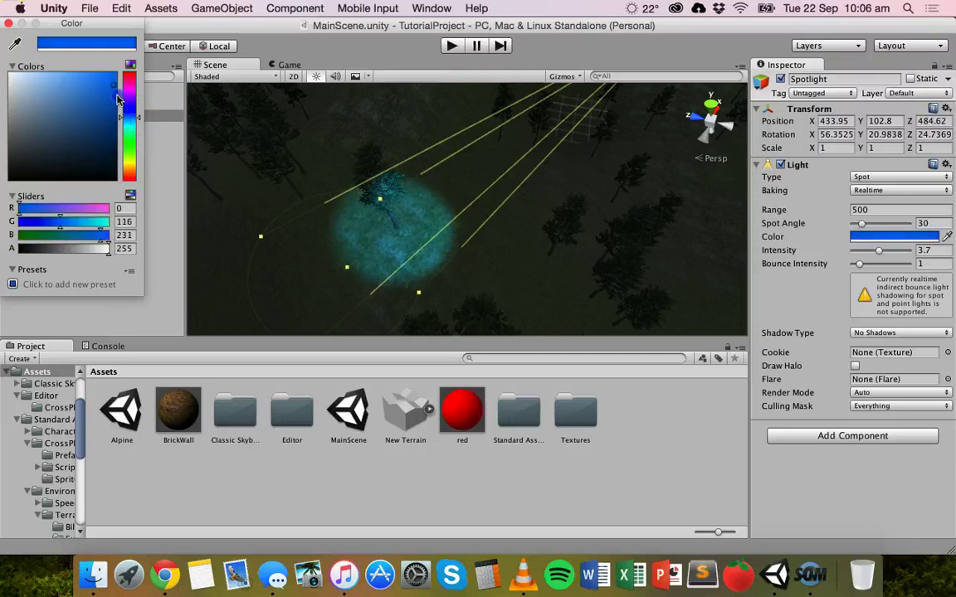
mouse_move(118, 100)
mouse_down()
mouse_move(116, 112)
mouse_move(122, 83)
mouse_up()
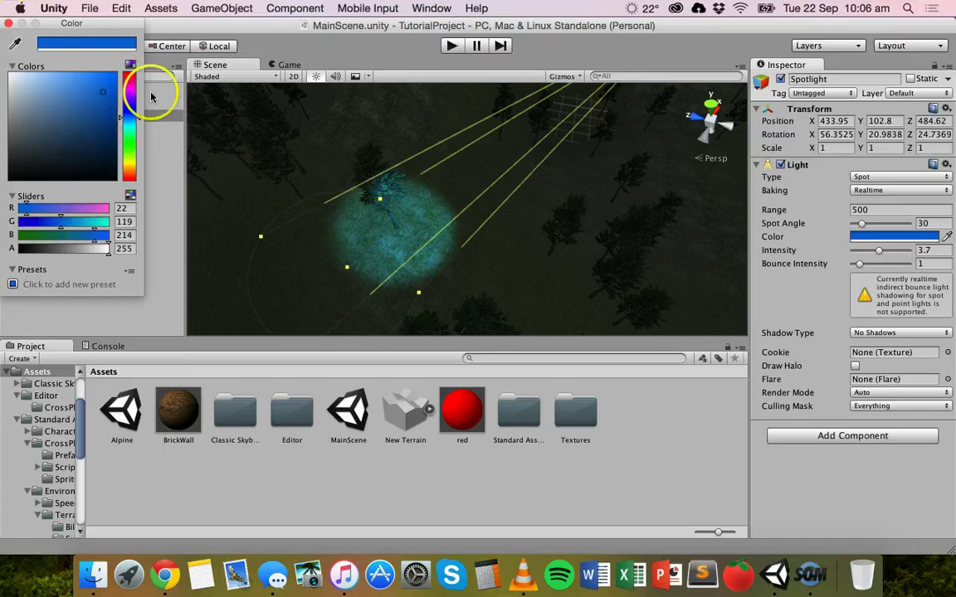
click(9, 24)
Examine the blue Spotlight's beam on the tree and ground, both close up and from a distance
scroll(320, 220, down, 5)
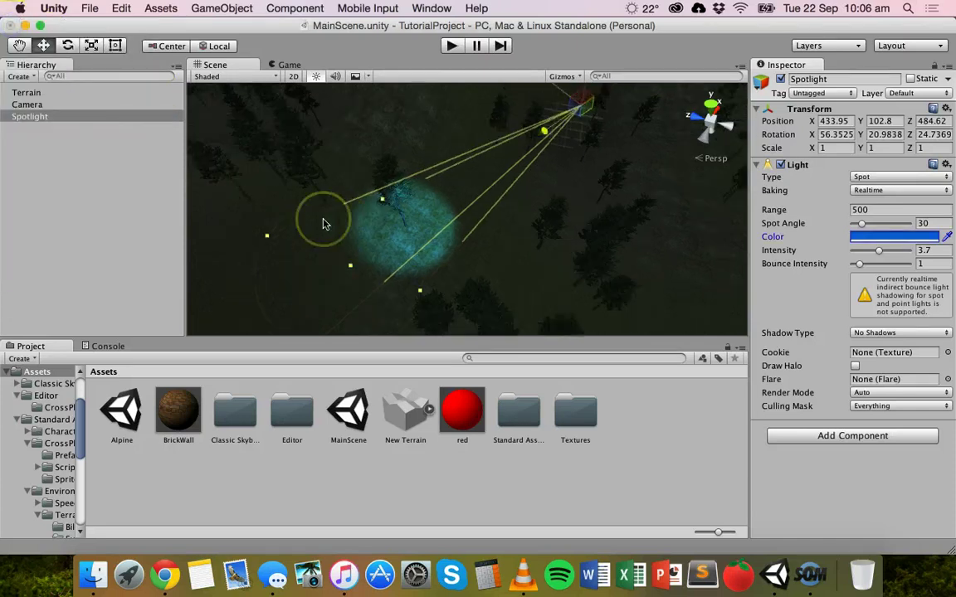
scroll(431, 220, down, 8)
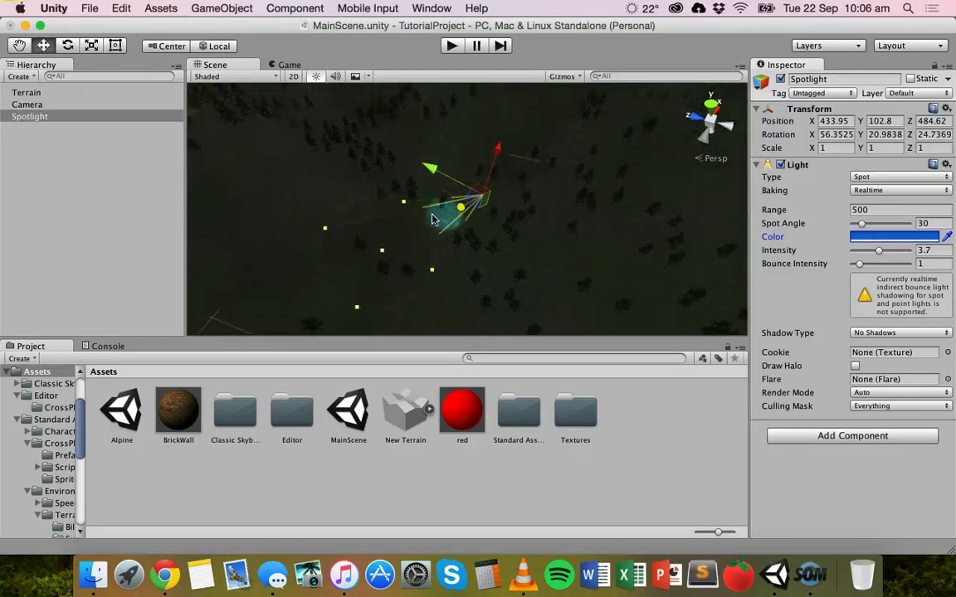
scroll(431, 219, up, 8)
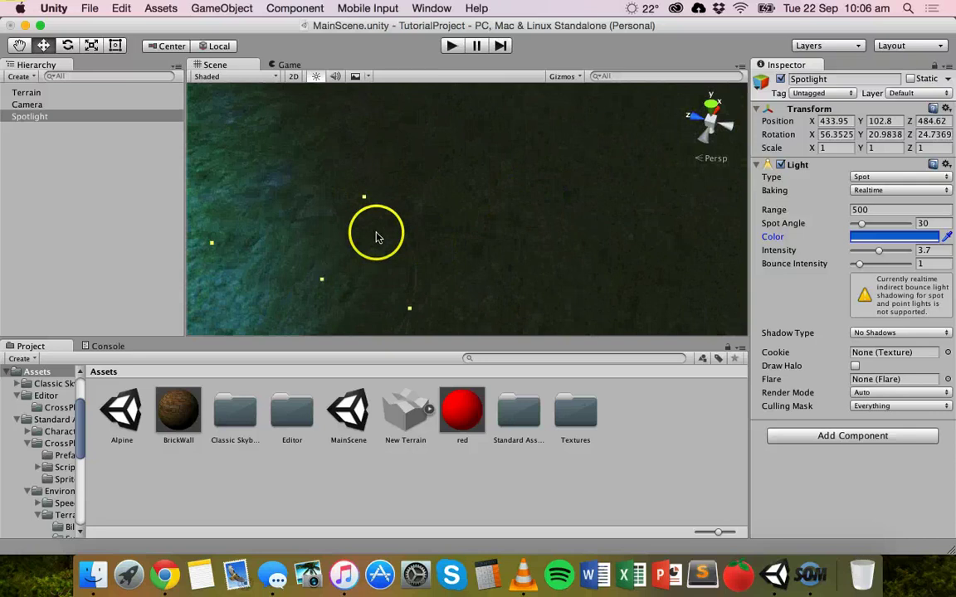
scroll(377, 237, down, 5)
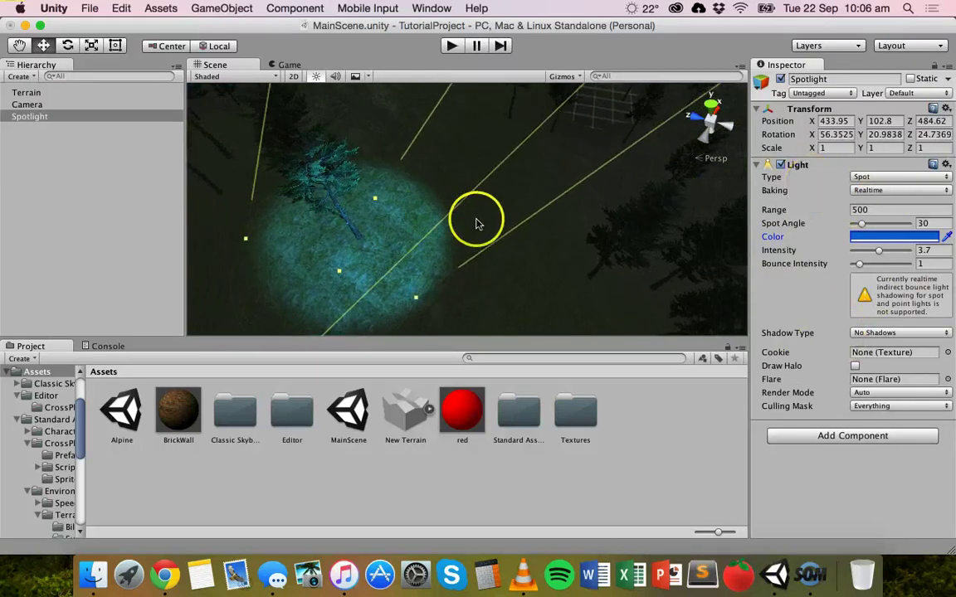
scroll(476, 219, down, 3)
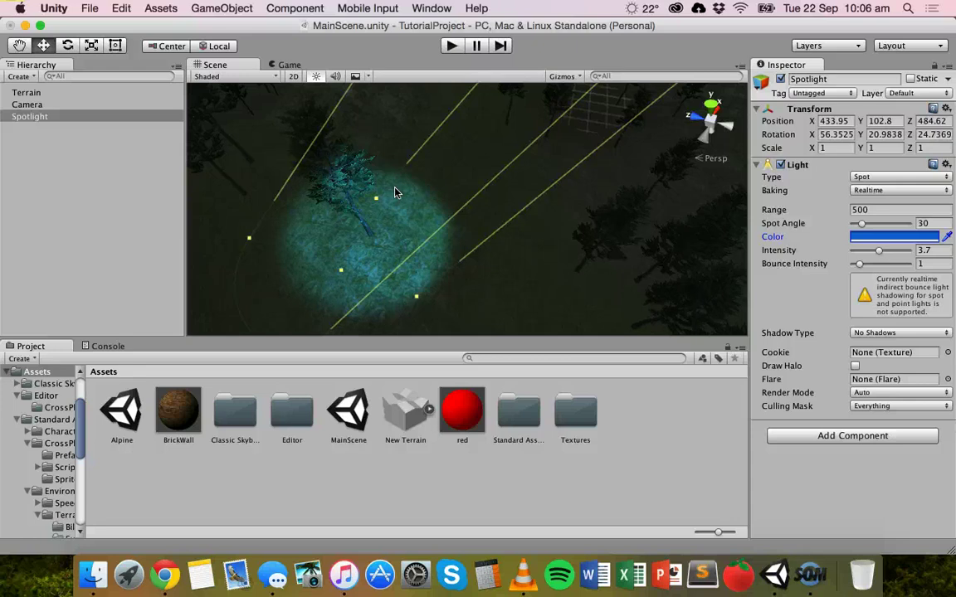
scroll(395, 193, down, 10)
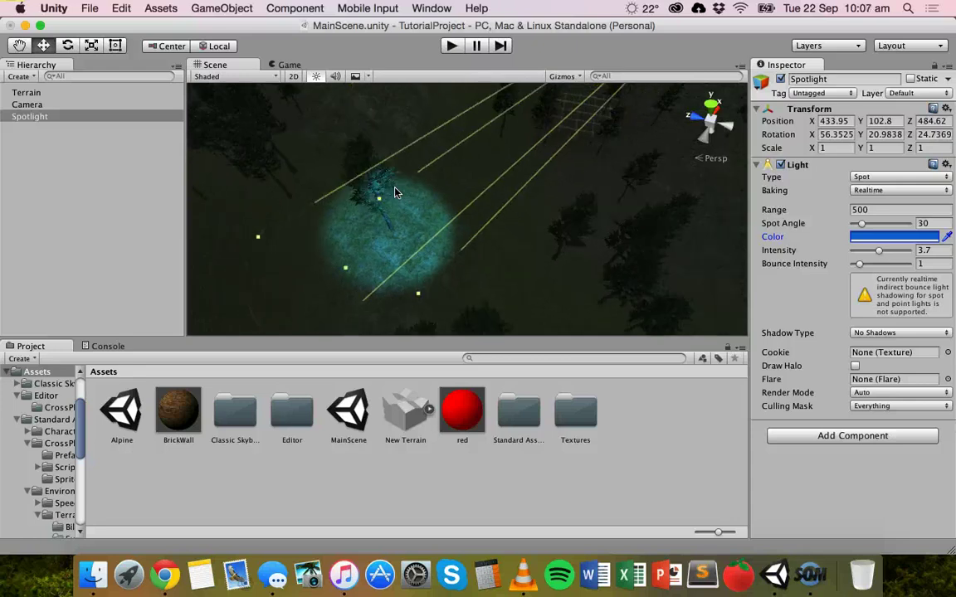
scroll(395, 192, down, 6)
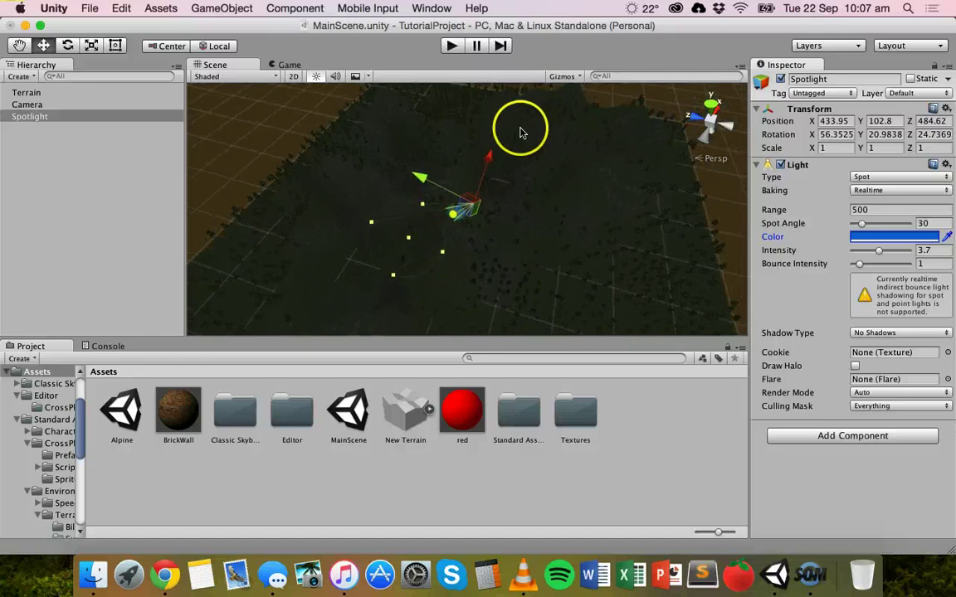